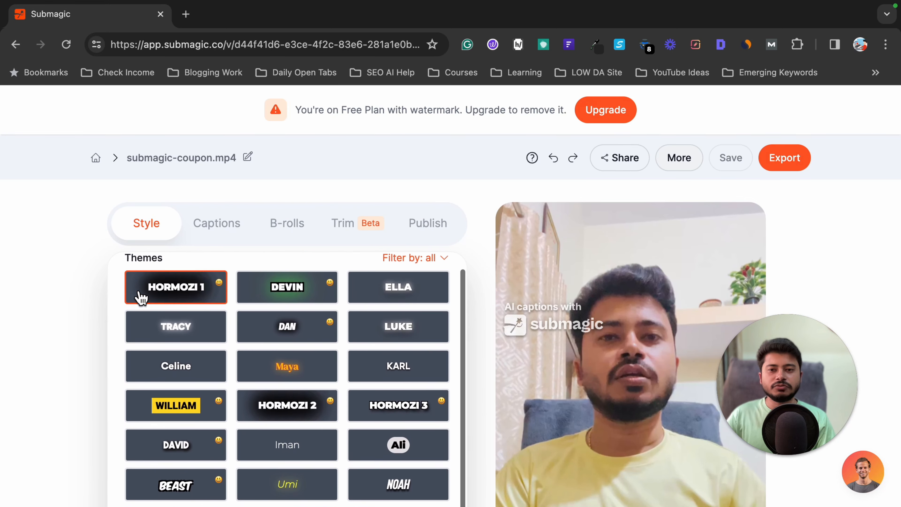
# - Zoom the page out and move the video preview to 0:01 so a caption shows
pyautogui.hotkey('ctrl', '-')
pyautogui.hotkey('ctrl', '-')
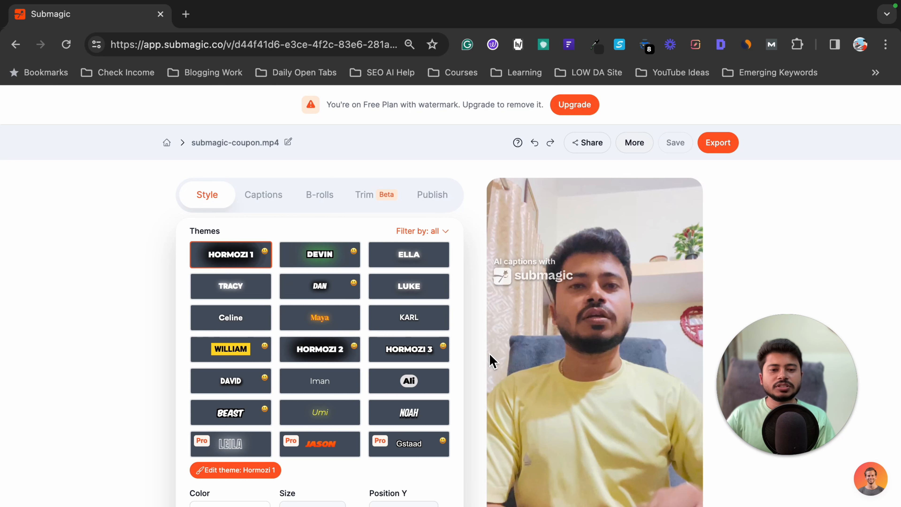
pyautogui.scroll(-2, 490, 362)
pyautogui.click(507, 489)
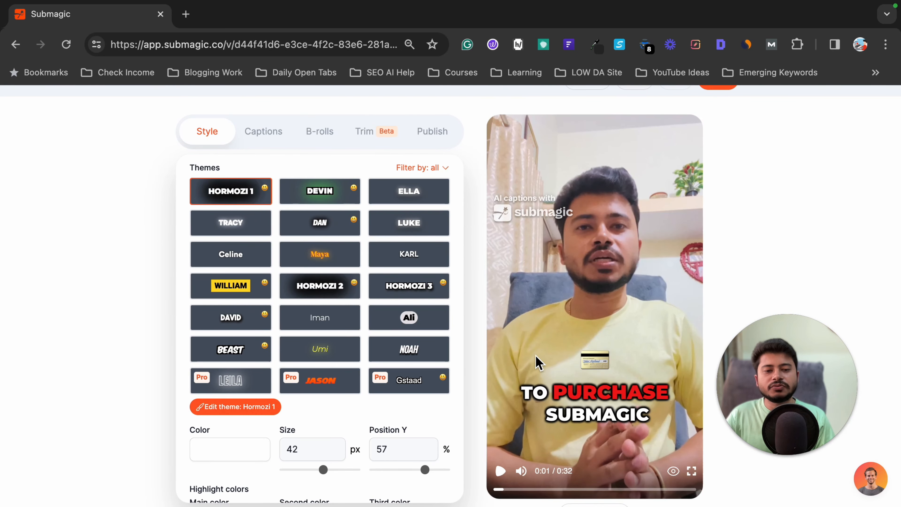
# - Try the Ella, Tracy, Dan, Luke, Celine, William and Hormozi 2 caption themes on the video
pyautogui.scroll(1, 281, 191)
pyautogui.click(398, 206)
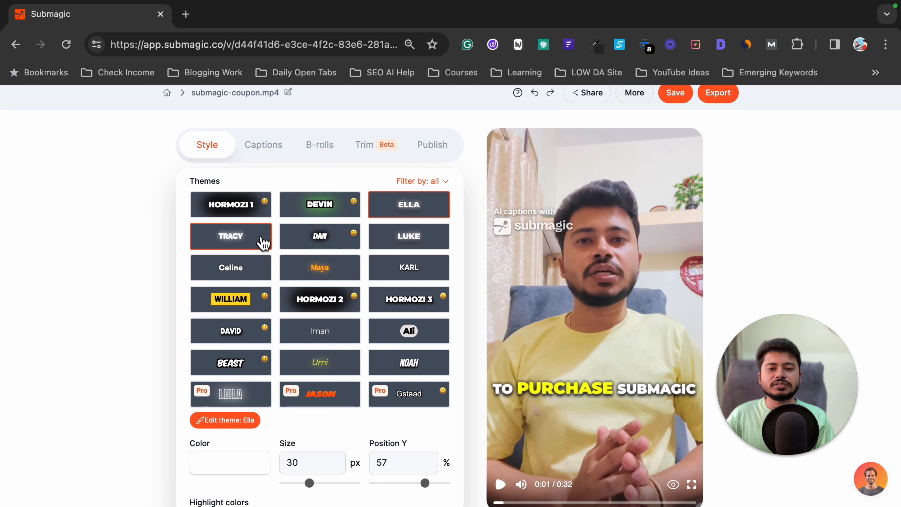
pyautogui.click(260, 237)
pyautogui.click(345, 237)
pyautogui.click(387, 238)
pyautogui.click(231, 267)
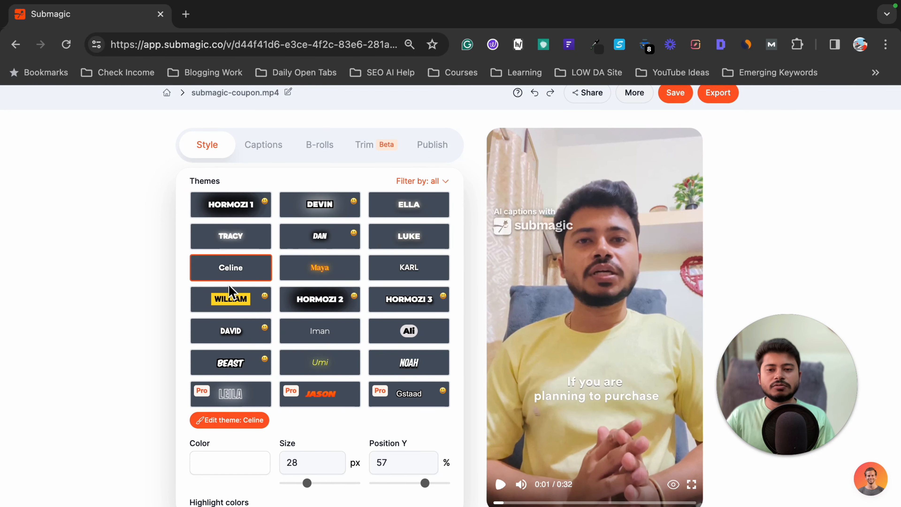
pyautogui.click(231, 299)
pyautogui.click(311, 299)
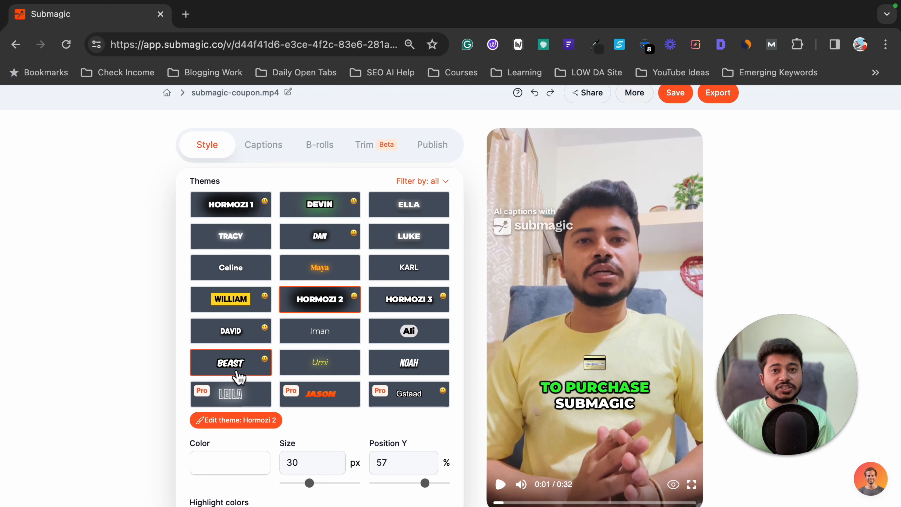
# - Try the Celine, Maya, Devin and Ella caption themes on the video
pyautogui.click(230, 268)
pyautogui.click(328, 274)
pyautogui.click(312, 205)
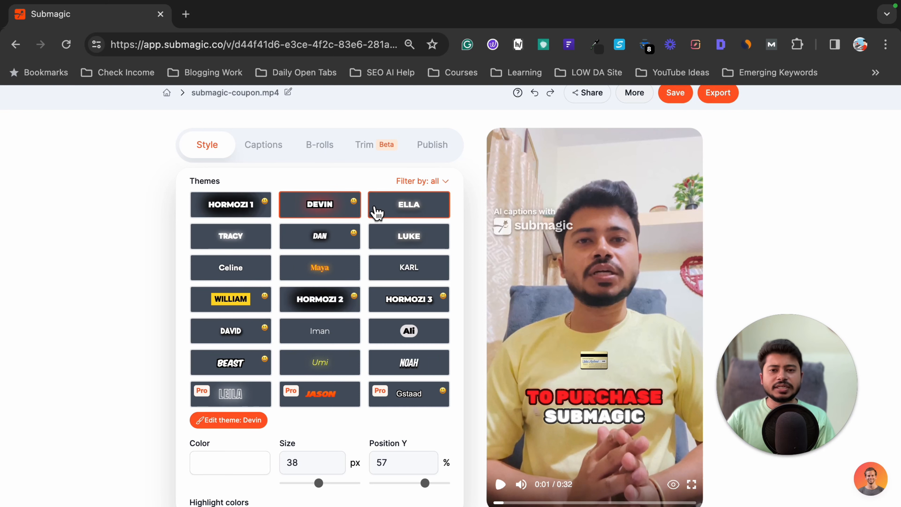
pyautogui.click(394, 209)
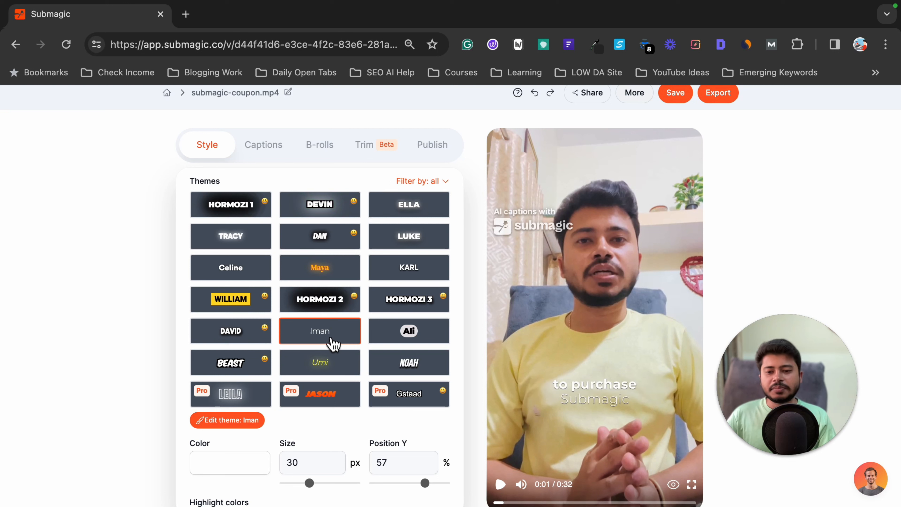
# - Apply the Hormozi 2 caption theme and set its size to 41 px and its vertical position to 44%
pyautogui.click(320, 301)
pyautogui.moveTo(309, 484)
pyautogui.mouseDown()
pyautogui.moveTo(336, 487)
pyautogui.moveTo(322, 485)
pyautogui.mouseUp()
pyautogui.moveTo(428, 488); pyautogui.dragTo(413, 485)
pyautogui.scroll(-2, 326, 457)
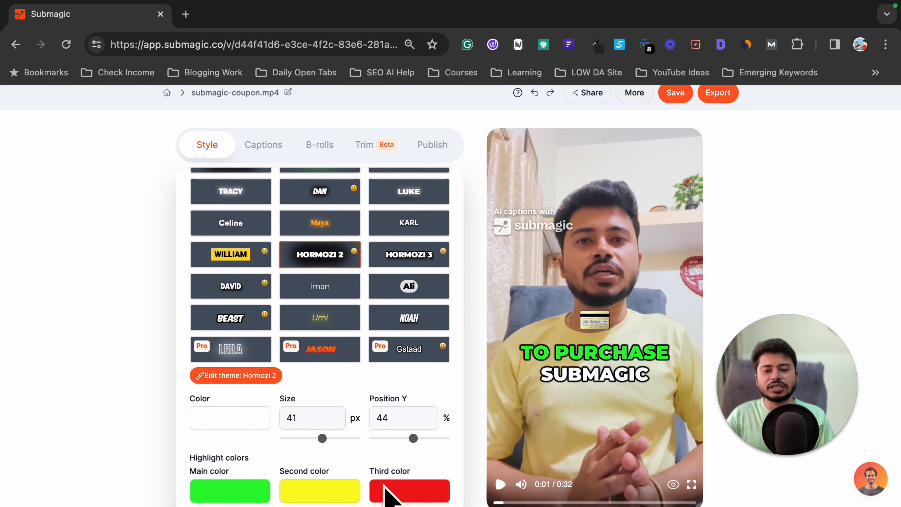
pyautogui.scroll(2, 352, 382)
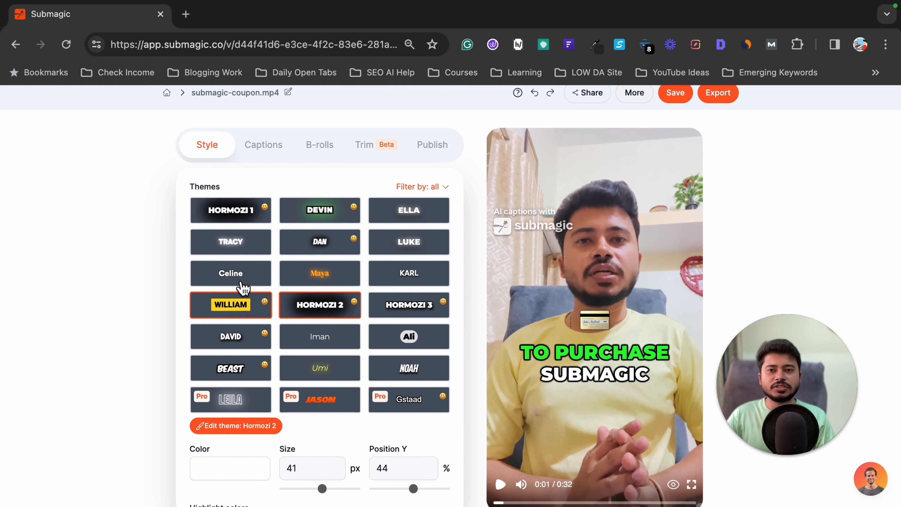
# - Open the B-roll settings and look through the timed transcript segments
pyautogui.click(321, 148)
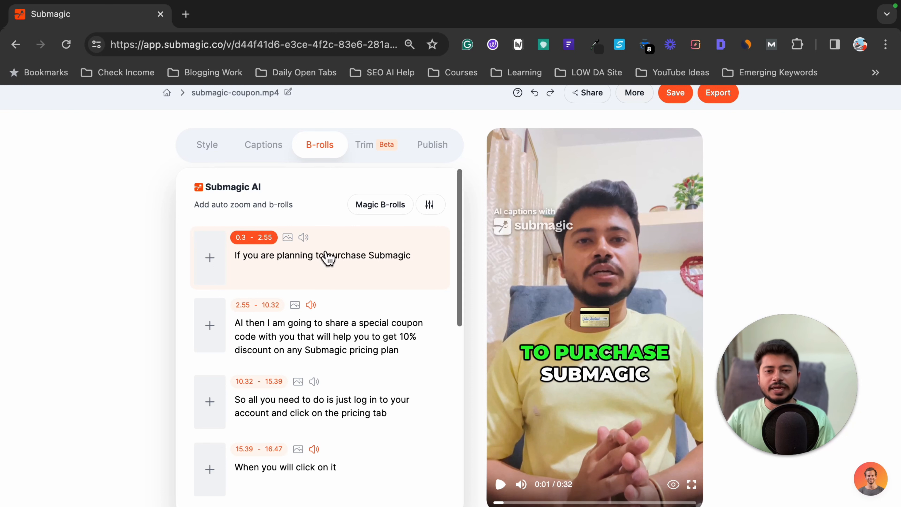
pyautogui.scroll(-1, 325, 255)
pyautogui.scroll(-2, 322, 408)
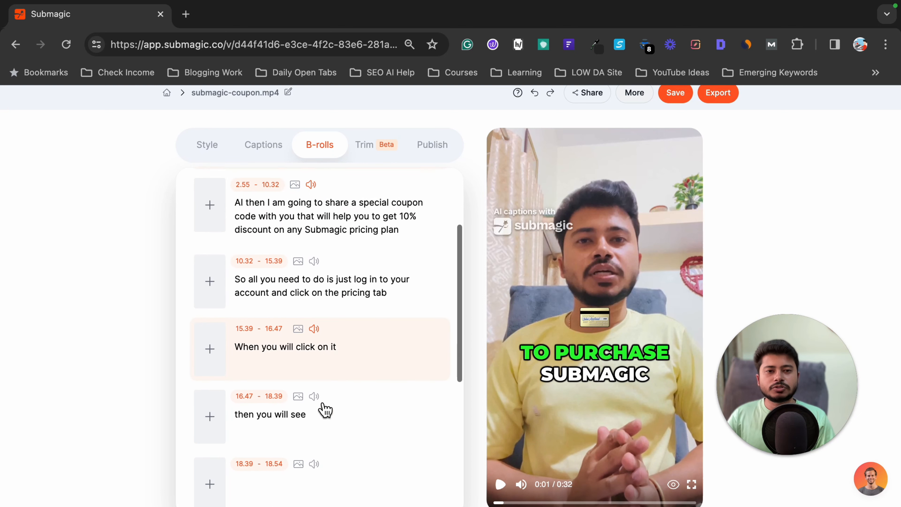
pyautogui.scroll(3, 322, 408)
pyautogui.scroll(-1, 528, 252)
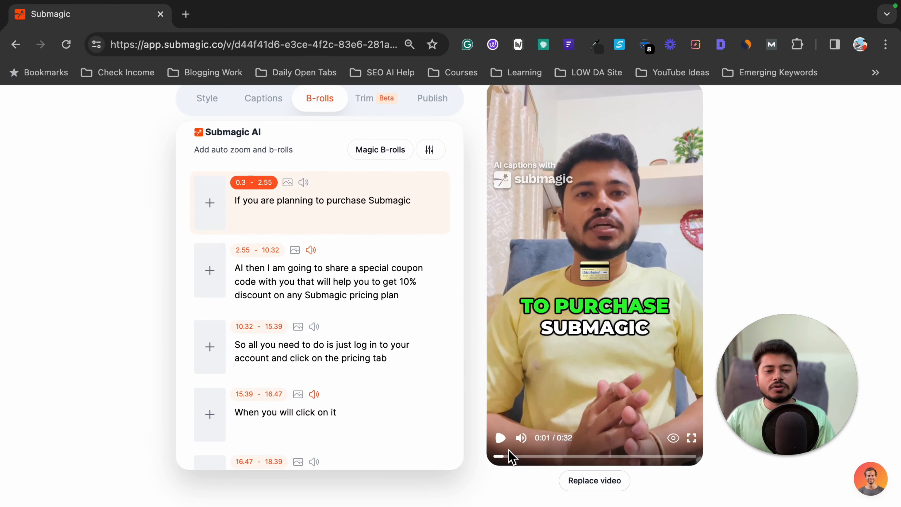
# - Play the captioned video from the beginning with the volume raised, and return the playhead to the start
pyautogui.click(497, 458)
pyautogui.click(500, 437)
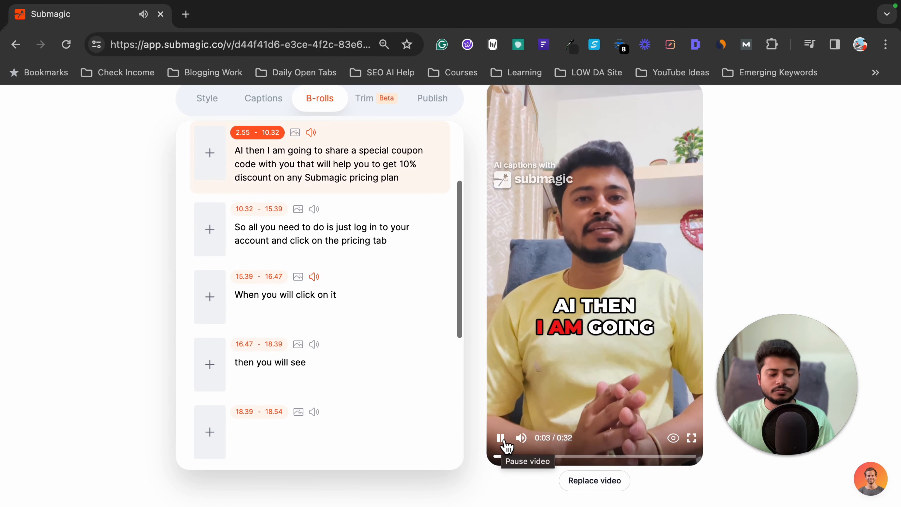
pyautogui.press('XF86AudioRaiseVolume')
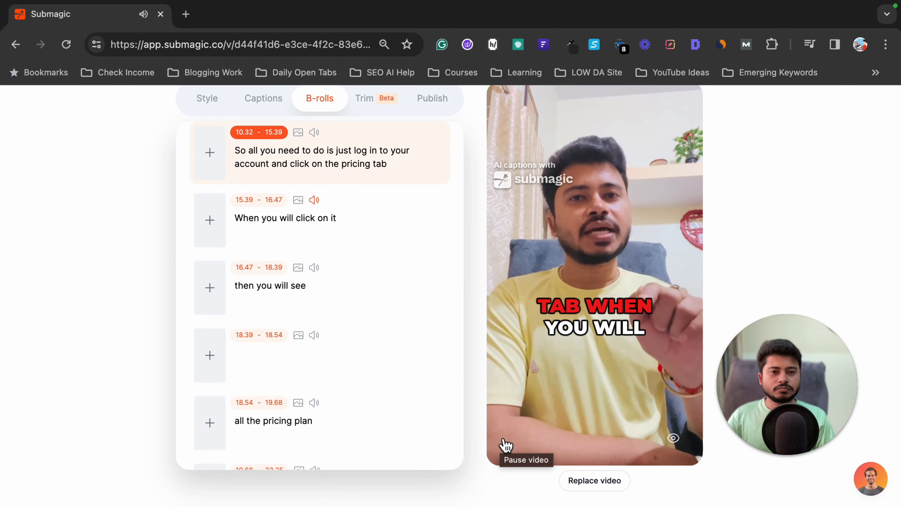
pyautogui.press('XF86AudioRaiseVolume')
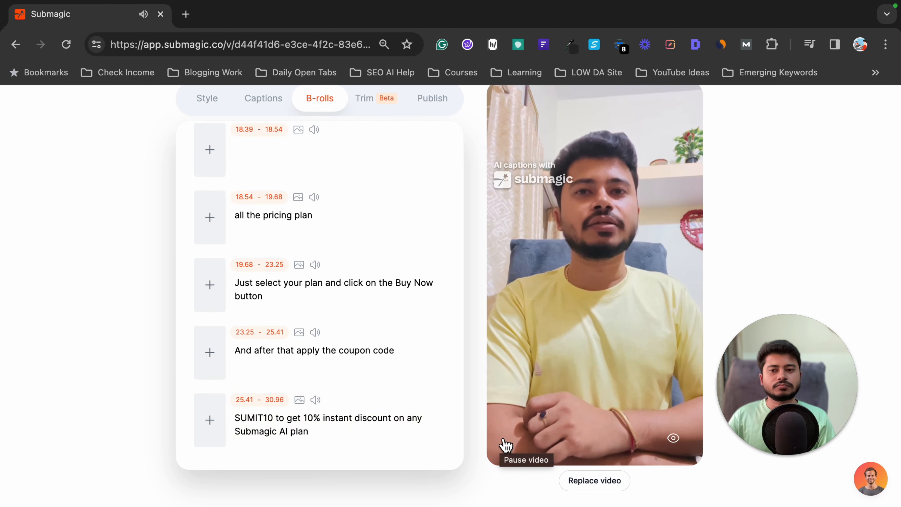
pyautogui.scroll(3, 554, 338)
pyautogui.scroll(-3, 568, 337)
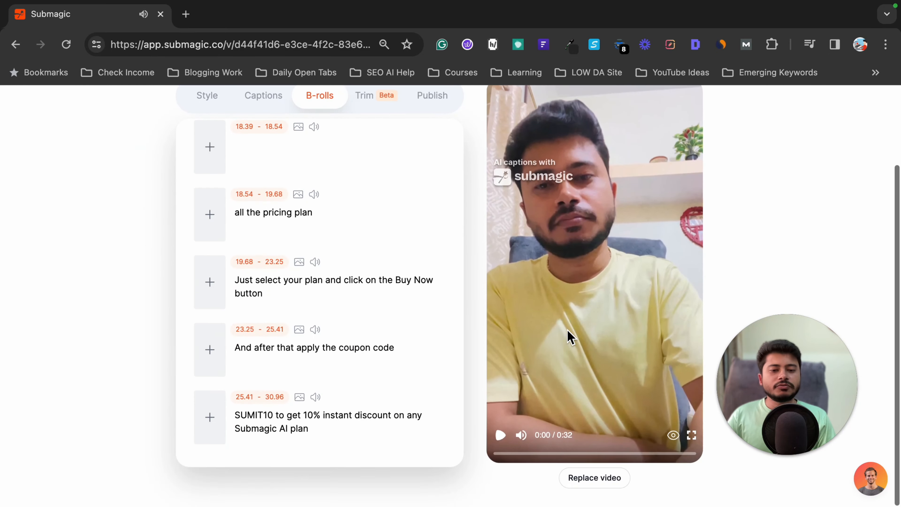
pyautogui.moveTo(506, 458); pyautogui.dragTo(499, 458)
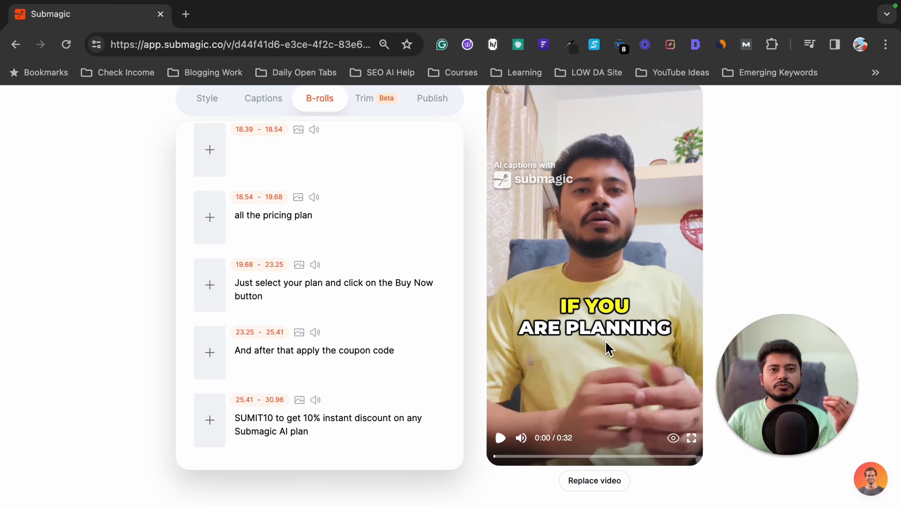
# - Search free B-roll for the word "planning" in the first segment and apply the clip of a laptop showing 12 46
pyautogui.scroll(15, 338, 215)
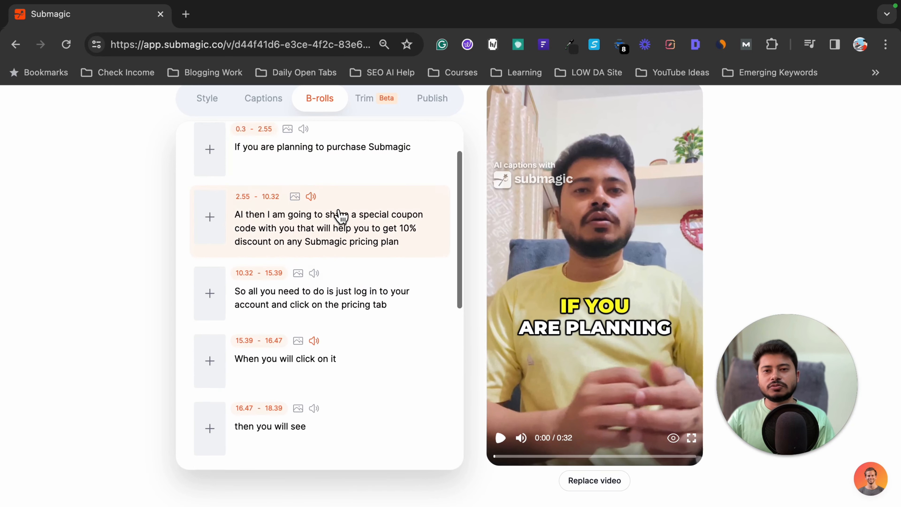
pyautogui.scroll(-2, 352, 276)
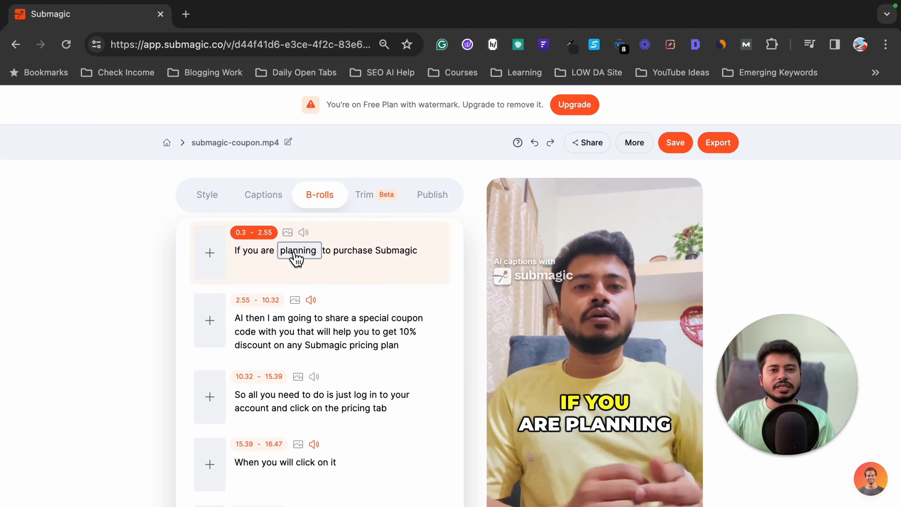
pyautogui.click(305, 258)
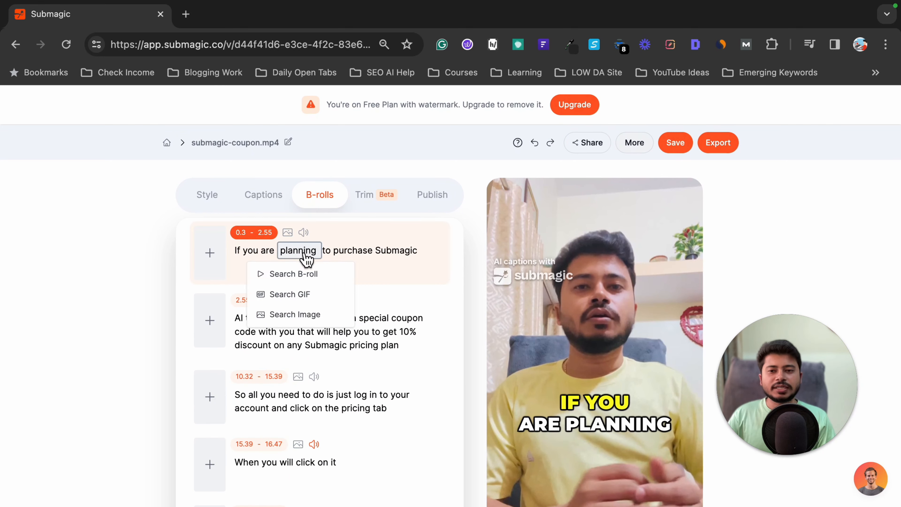
pyautogui.click(301, 280)
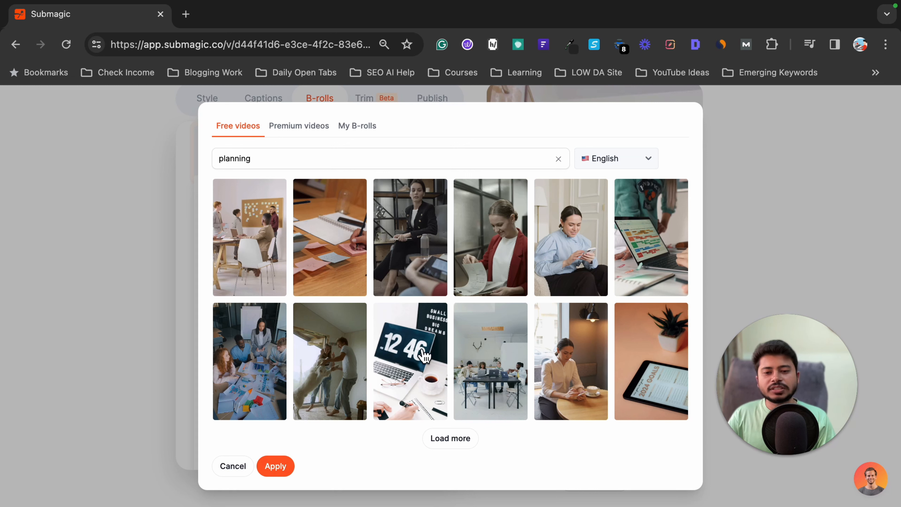
pyautogui.click(415, 390)
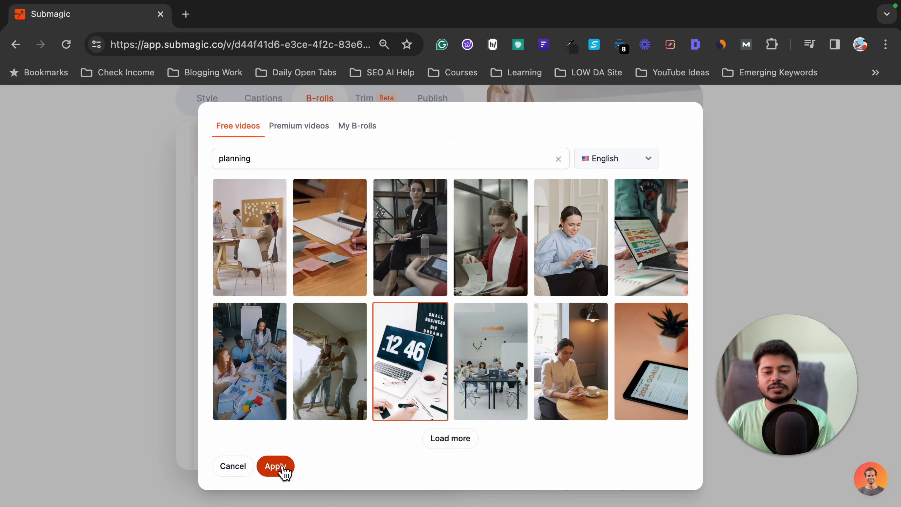
pyautogui.click(276, 465)
# - Play the opening of the video to check the laptop B-roll, and go back to the first segment
pyautogui.scroll(-1, 400, 297)
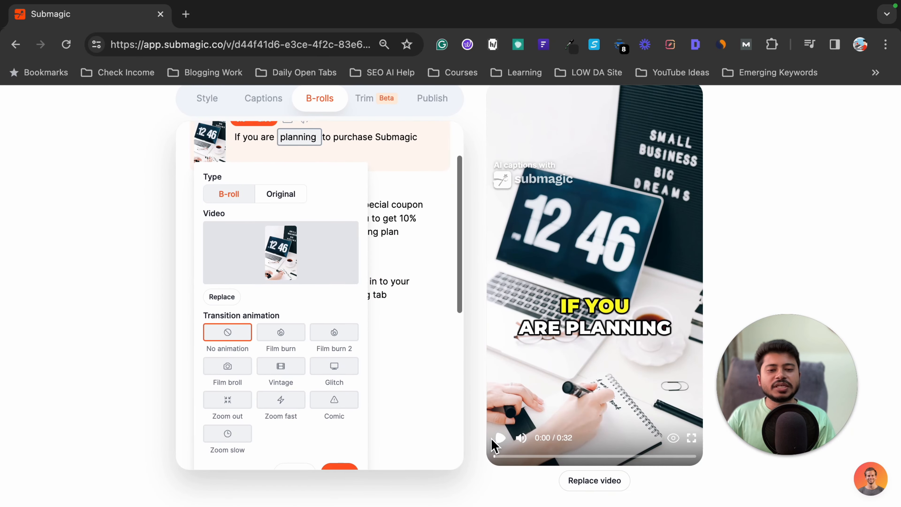
pyautogui.click(505, 442)
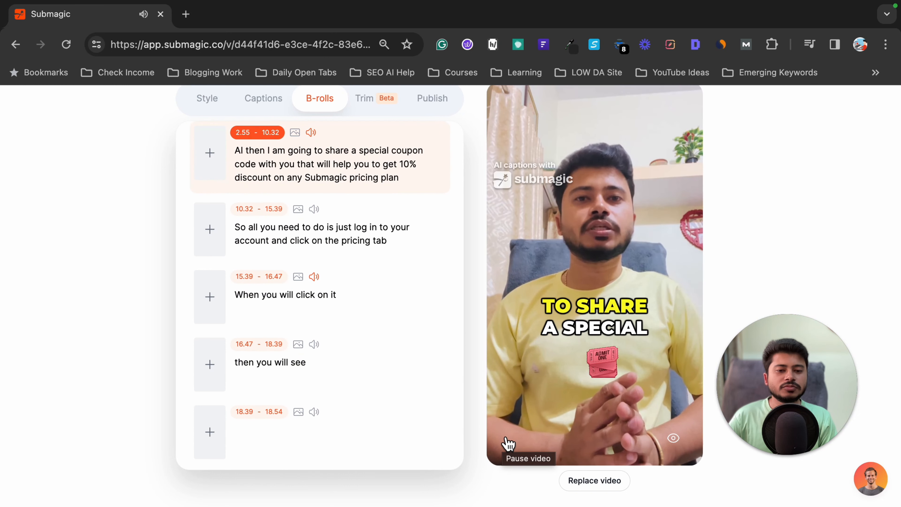
pyautogui.click(506, 440)
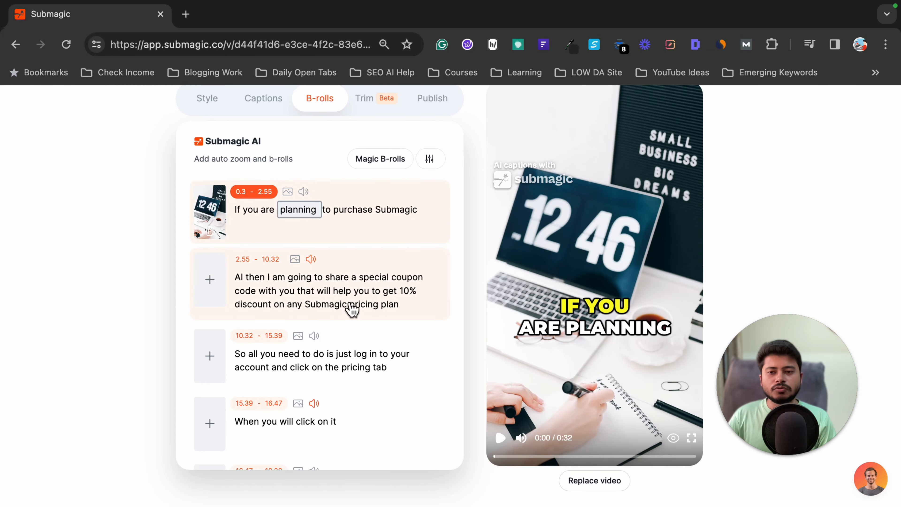
pyautogui.scroll(-1, 350, 305)
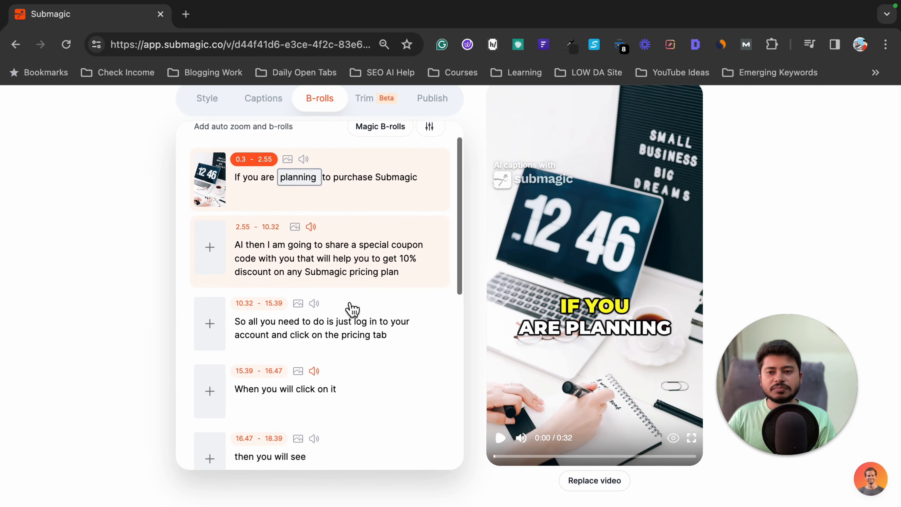
# - Add a B-roll to the segment "When you will click on it" by searching free videos for "click" and applying the "Click Here" sign clip
pyautogui.scroll(-3, 280, 311)
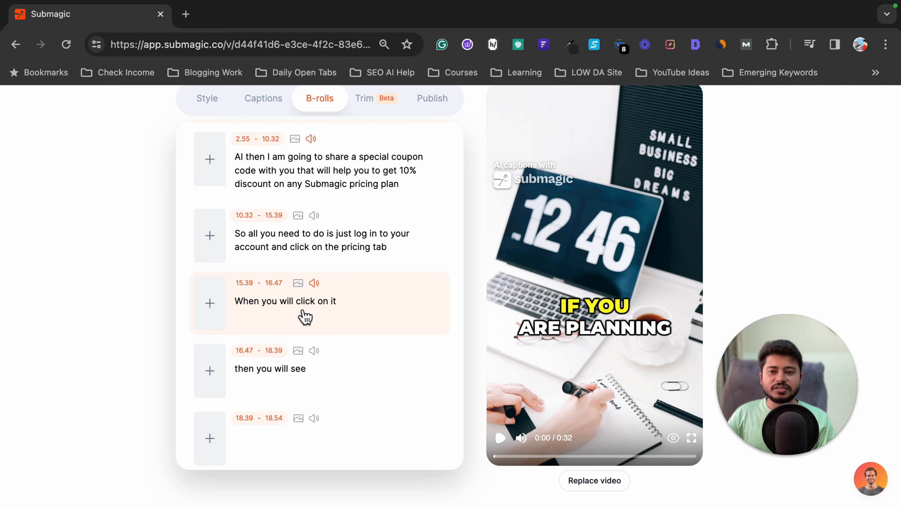
pyautogui.click(308, 304)
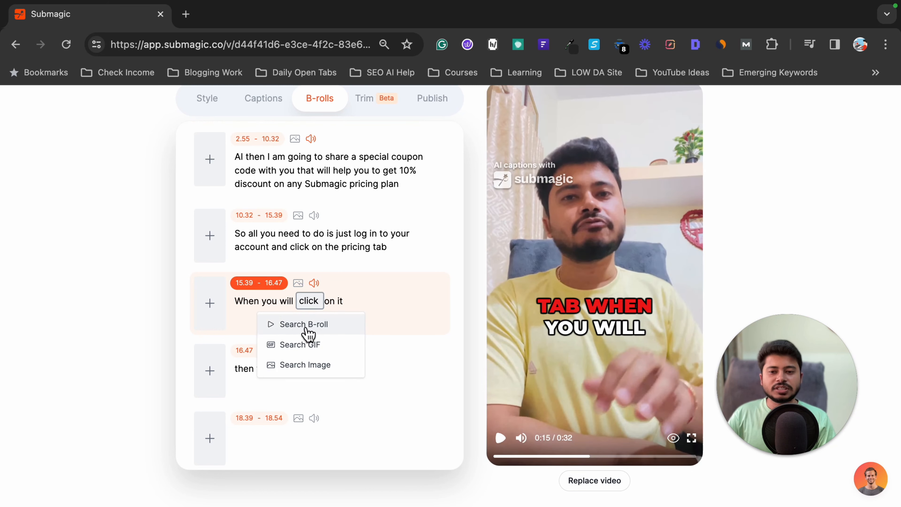
pyautogui.click(124, 314)
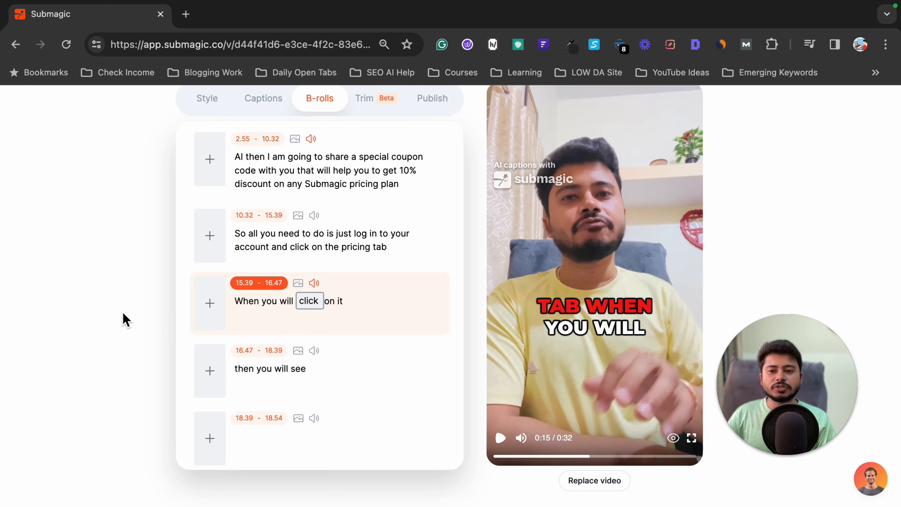
pyautogui.click(209, 303)
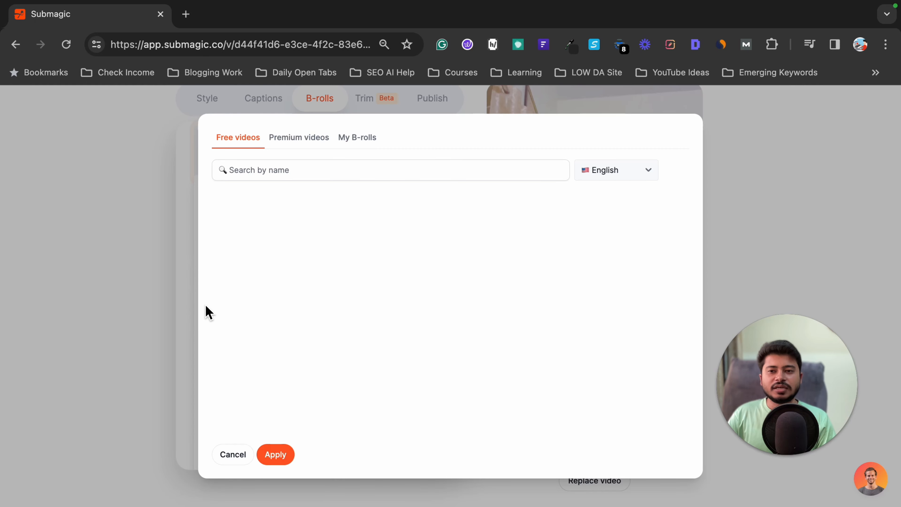
pyautogui.click(258, 170)
pyautogui.write('c')
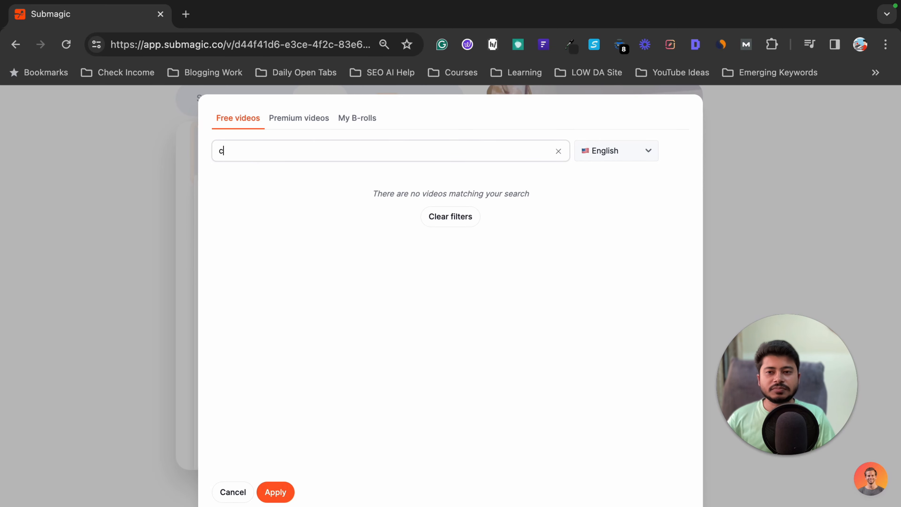
pyautogui.write('lick')
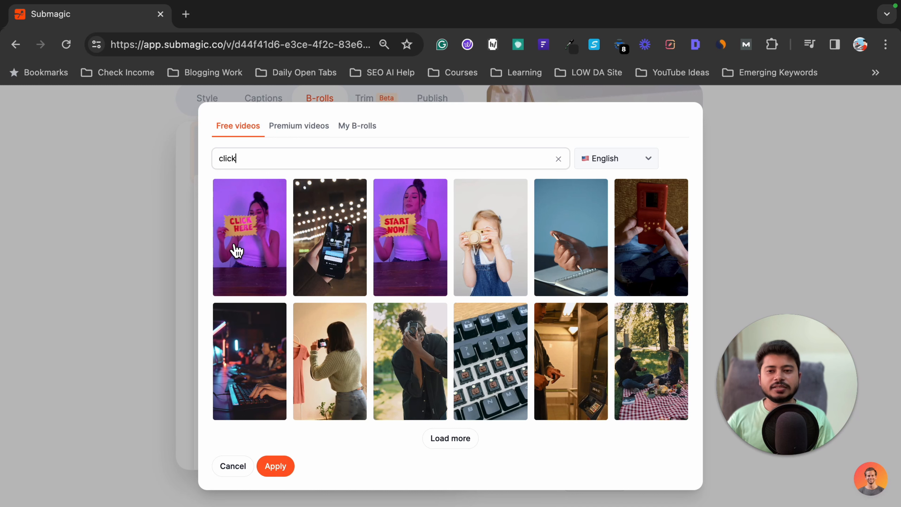
pyautogui.click(243, 246)
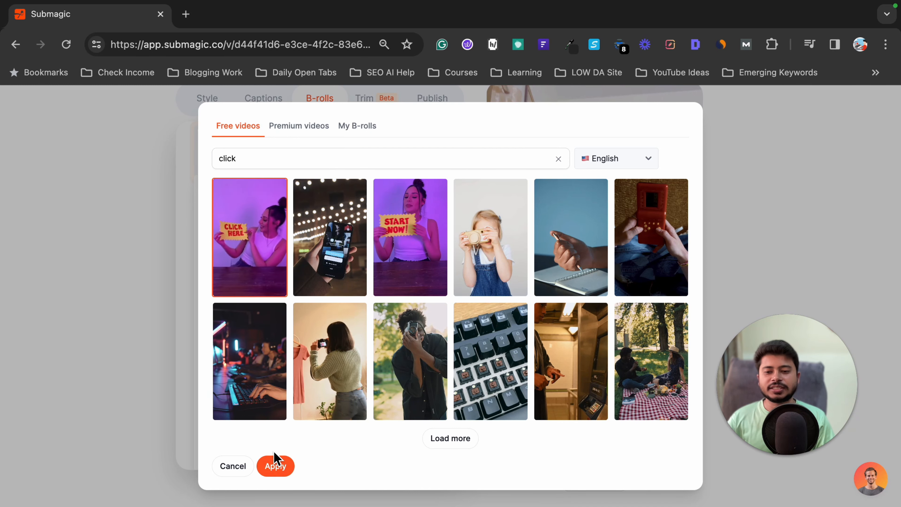
pyautogui.click(275, 465)
pyautogui.scroll(4, 120, 241)
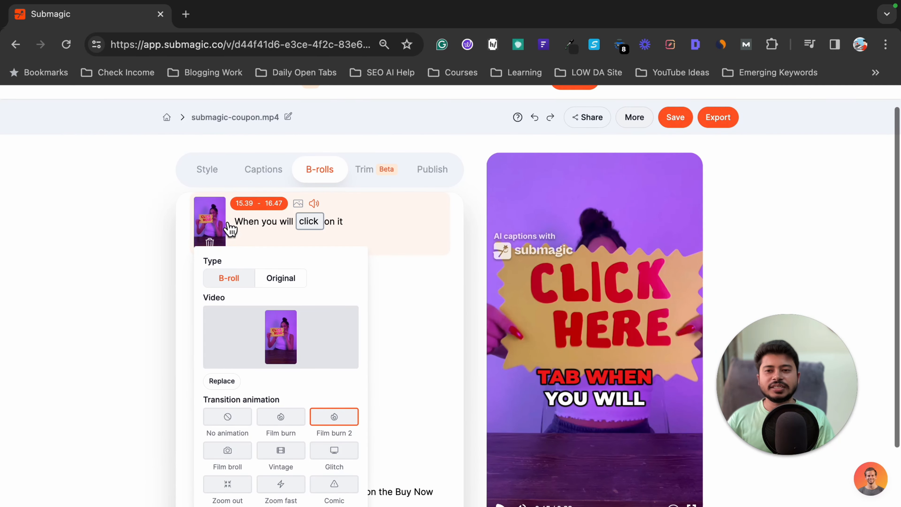
pyautogui.scroll(1, 264, 245)
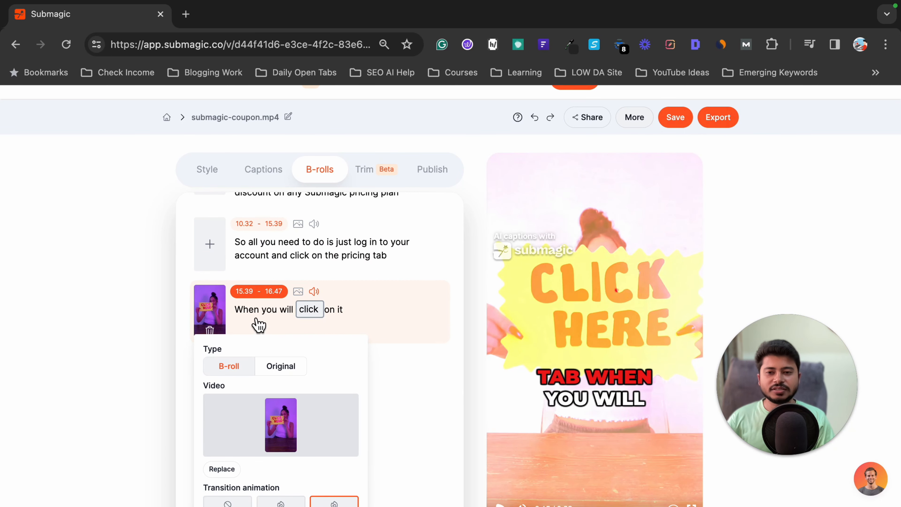
# - Go back to the segment "So all you need to do" and play the video through the "Click Here" B-roll, pausing after it
pyautogui.scroll(1, 259, 324)
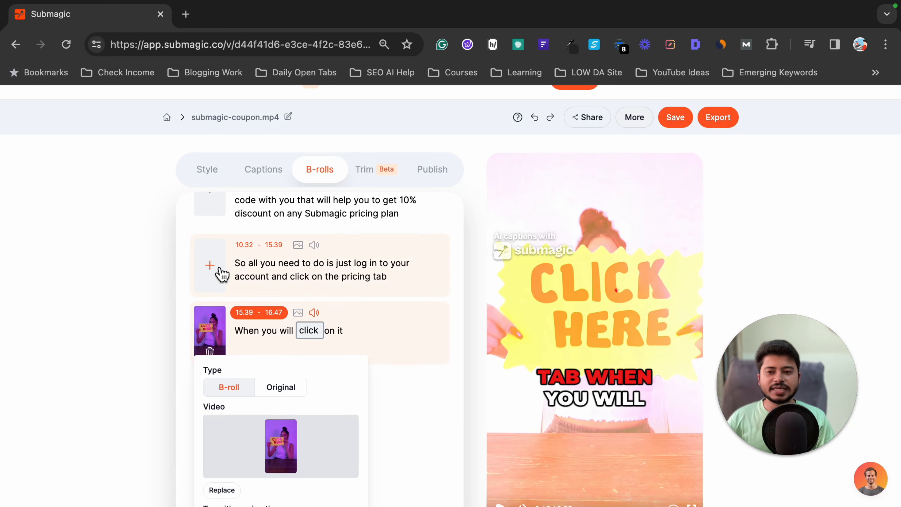
pyautogui.click(322, 279)
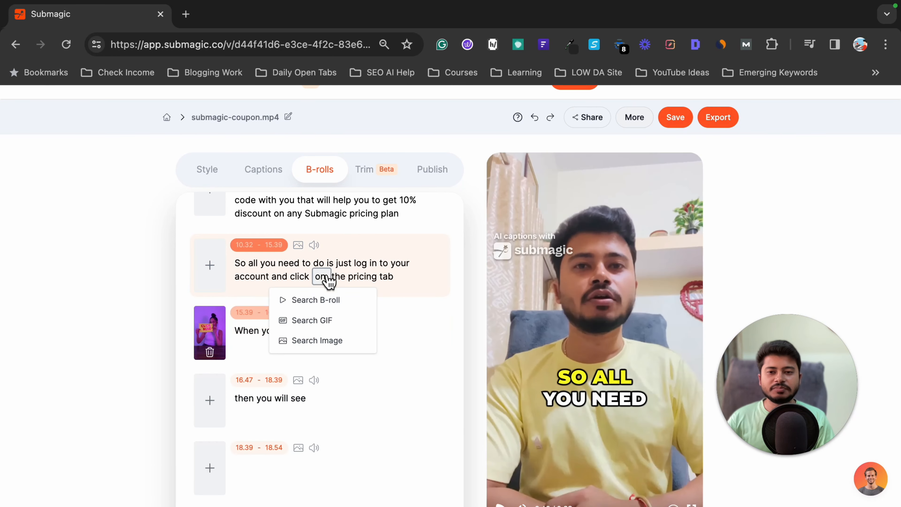
pyautogui.click(395, 258)
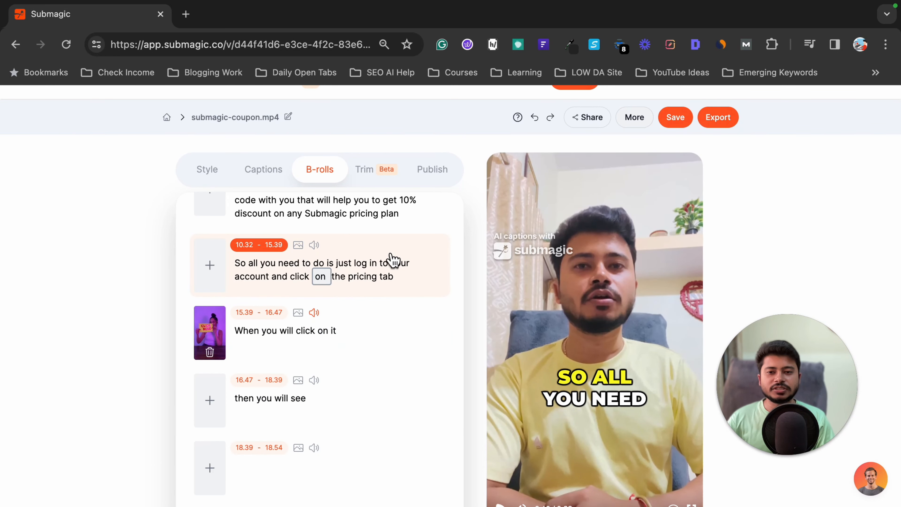
pyautogui.scroll(-3, 348, 350)
pyautogui.click(514, 392)
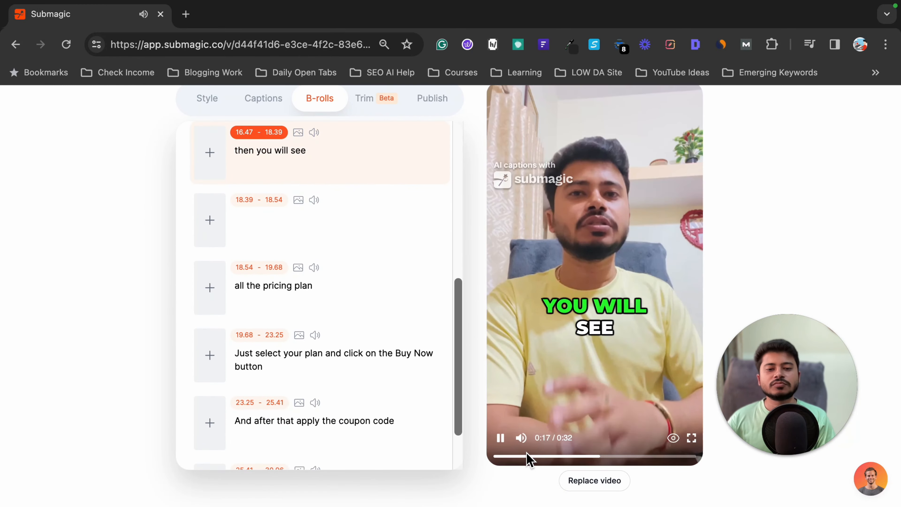
pyautogui.click(500, 438)
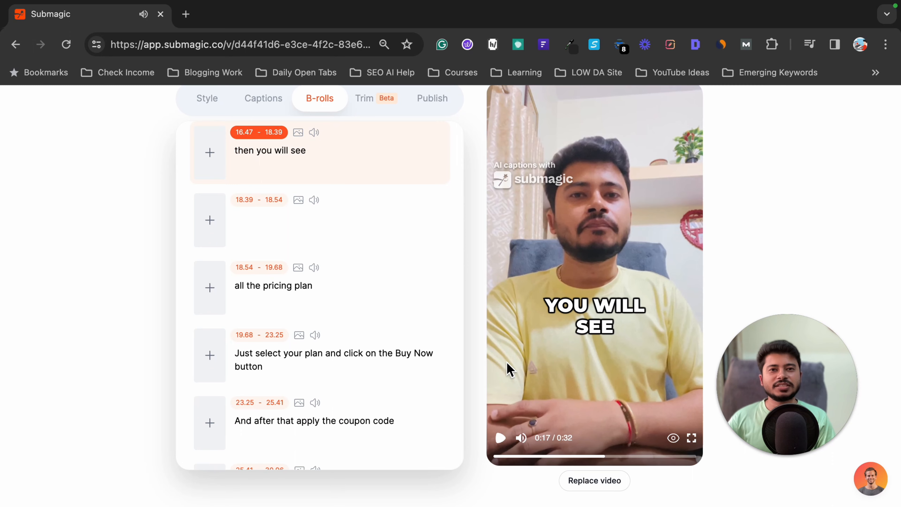
# - Generate automatic zooms and B-rolls for the video with Magic B-rolls
pyautogui.scroll(10, 341, 334)
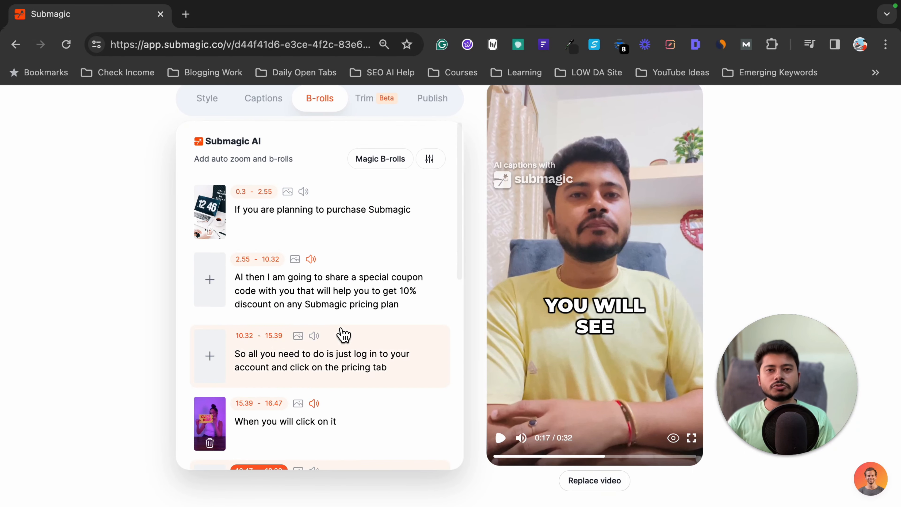
pyautogui.scroll(3, 342, 334)
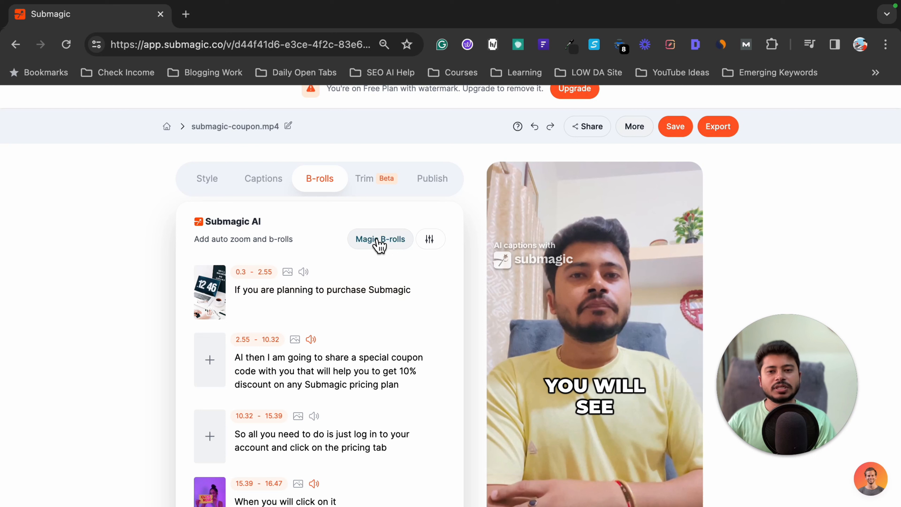
pyautogui.click(376, 240)
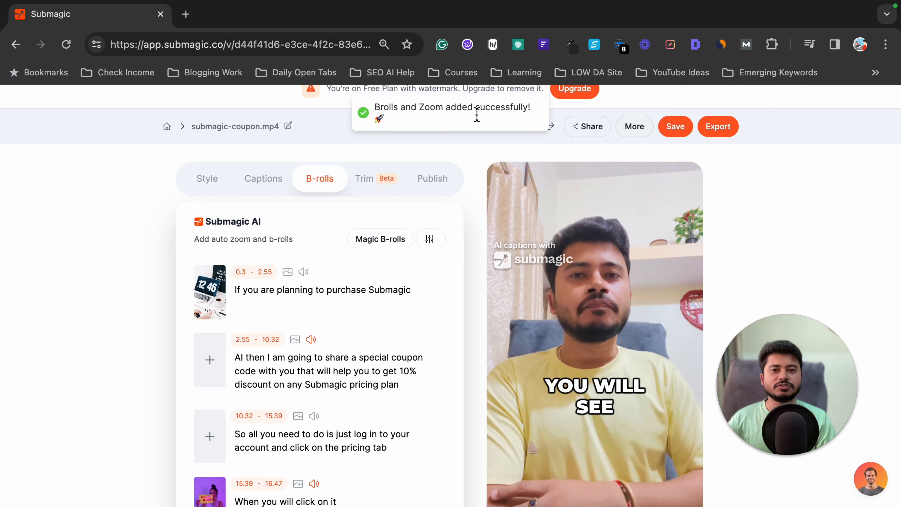
# - Play the generated B-rolls from the segment "Just select your plan and click on the Buy Now button", and replay that segment
pyautogui.scroll(-10, 316, 298)
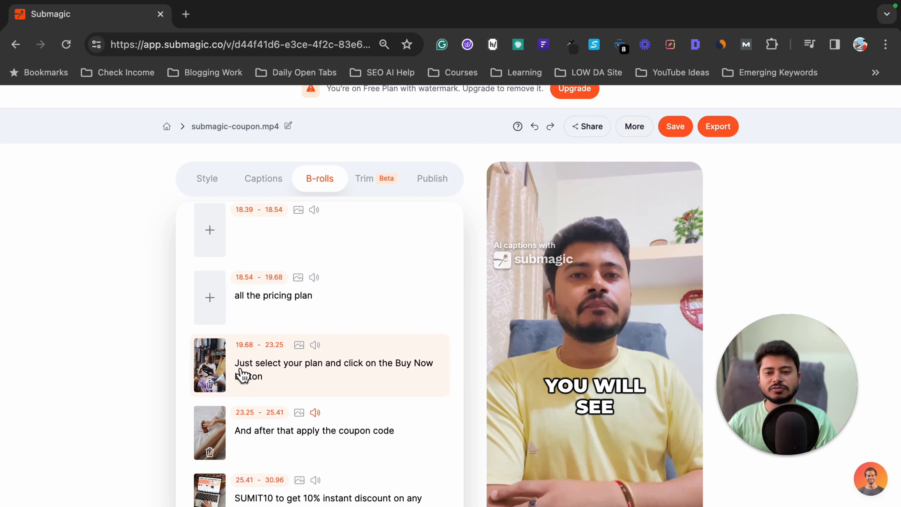
pyautogui.click(273, 377)
pyautogui.click(501, 443)
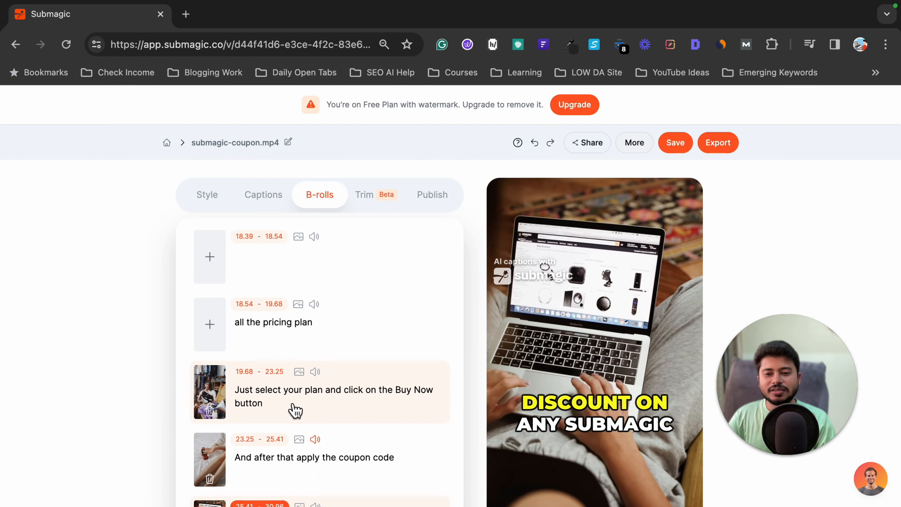
pyautogui.click(328, 405)
pyautogui.scroll(-3, 575, 401)
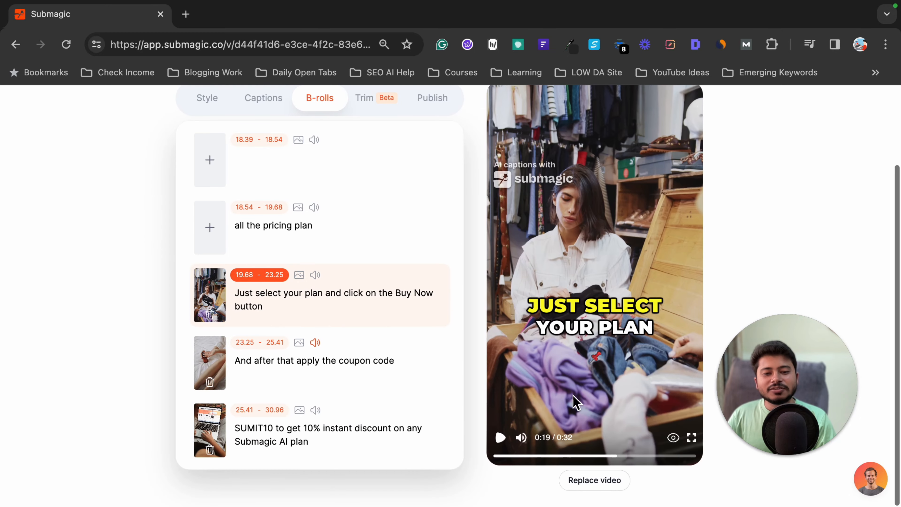
pyautogui.click(500, 438)
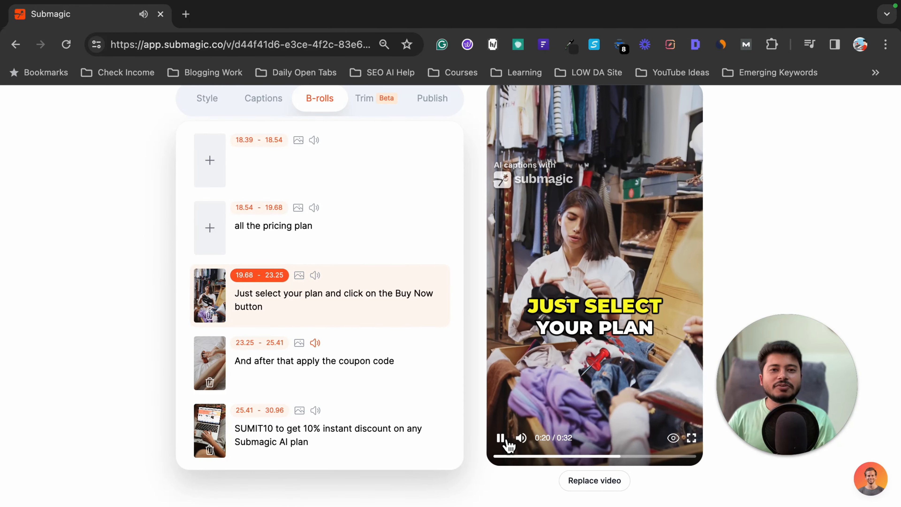
# - Play the generated B-roll from the segment "And after that apply the coupon code" and pause in the following segment
pyautogui.click(372, 364)
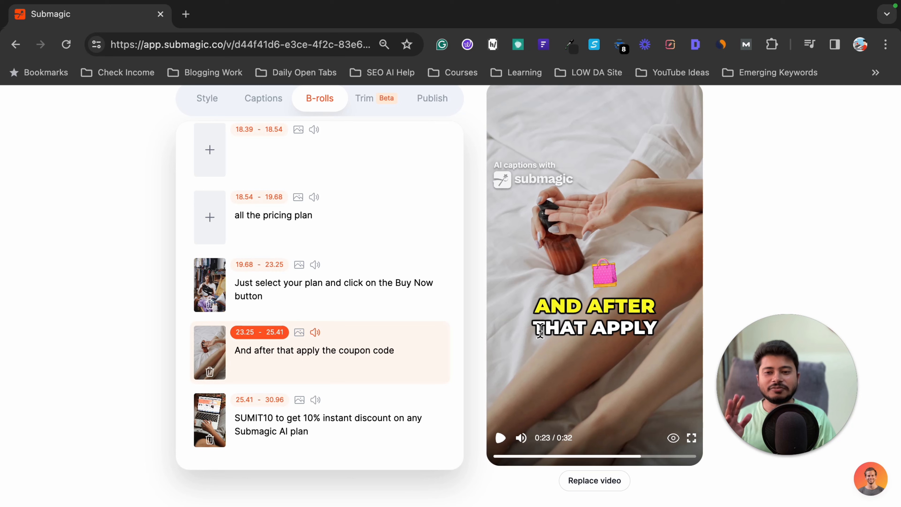
pyautogui.click(503, 440)
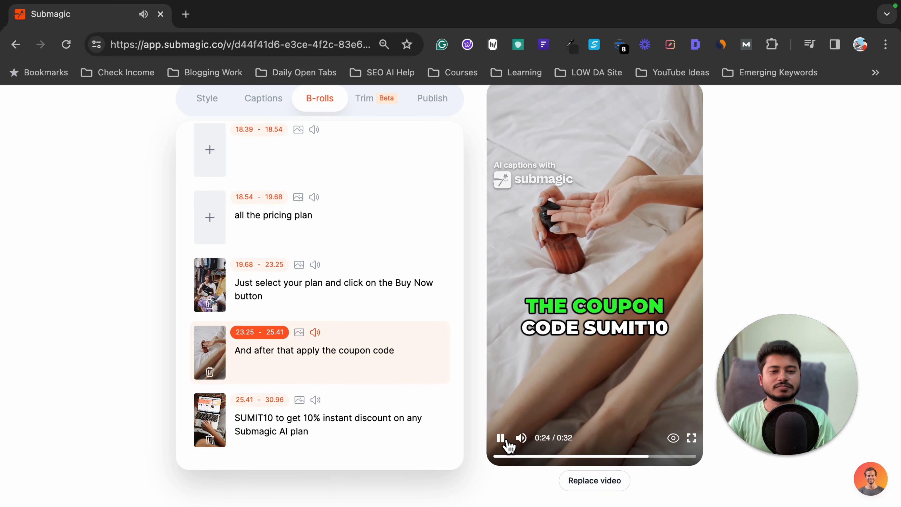
pyautogui.click(501, 438)
# - Remove the automatically generated B-rolls from the last three transcript segments
pyautogui.scroll(5, 362, 343)
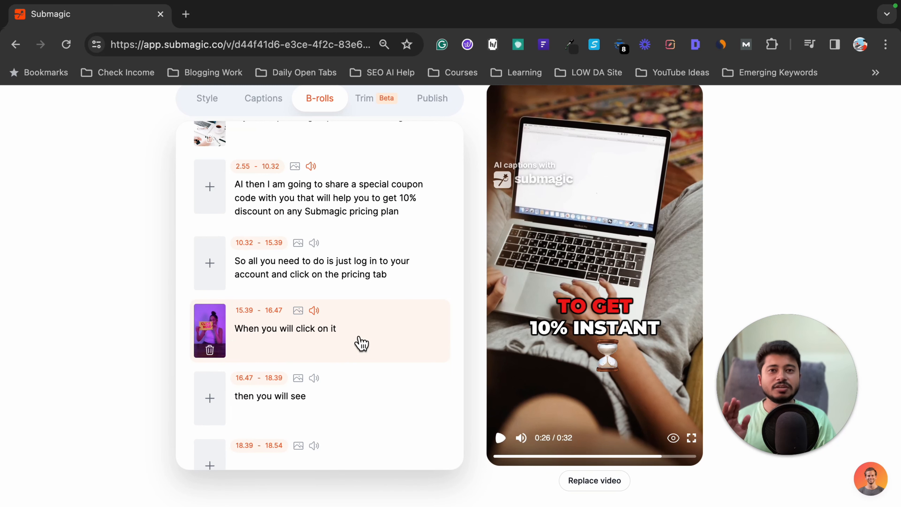
pyautogui.scroll(3, 361, 343)
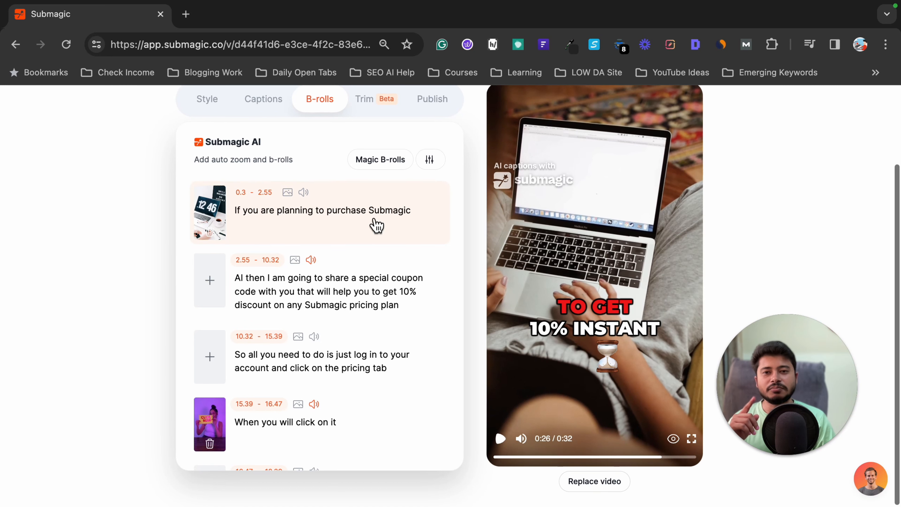
pyautogui.scroll(3, 374, 227)
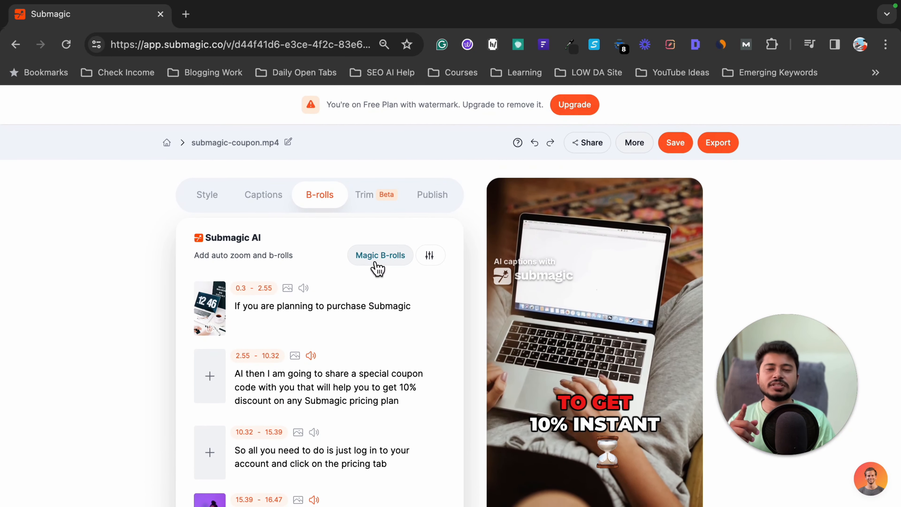
pyautogui.scroll(-10, 359, 295)
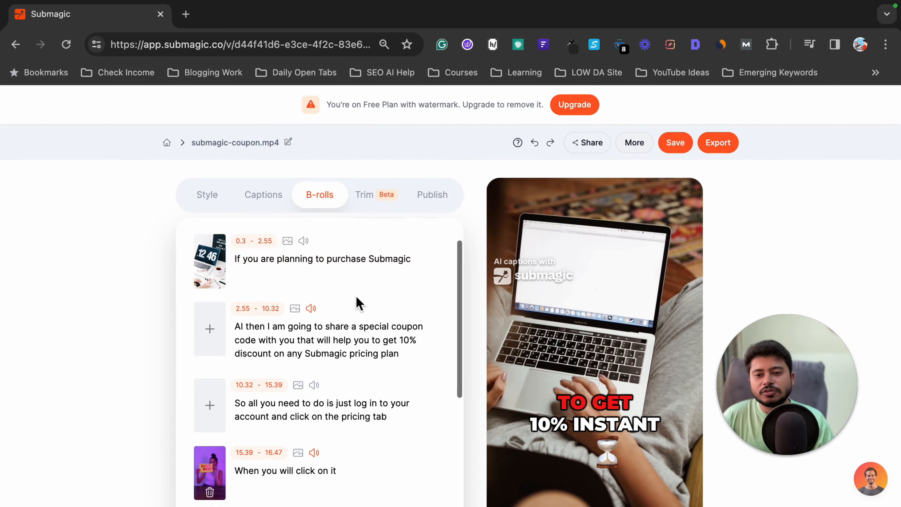
pyautogui.click(212, 414)
pyautogui.click(209, 479)
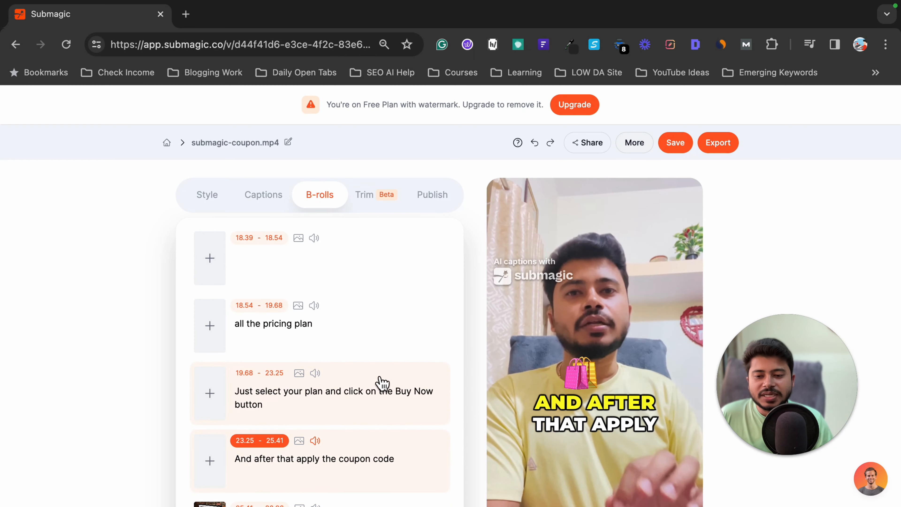
pyautogui.scroll(-5, 361, 388)
pyautogui.scroll(5, 469, 328)
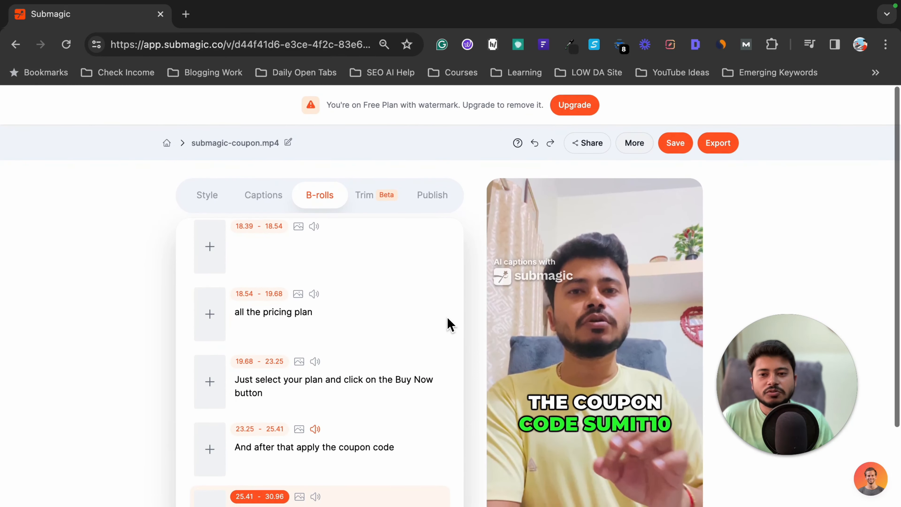
# - Search free B-roll for the word "pricing" in the third segment and apply the clip of a seated suited man with banknotes
pyautogui.scroll(10, 382, 302)
pyautogui.scroll(2, 382, 302)
pyautogui.scroll(-3, 390, 355)
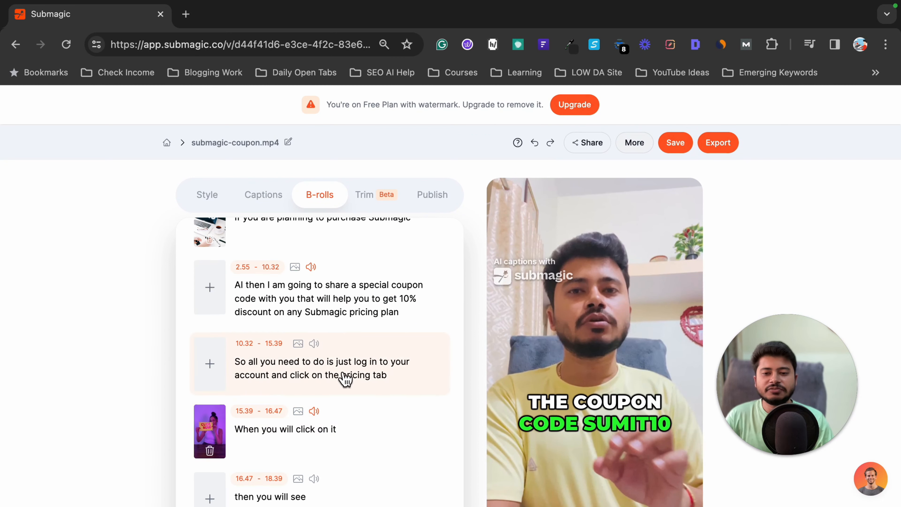
pyautogui.click(358, 382)
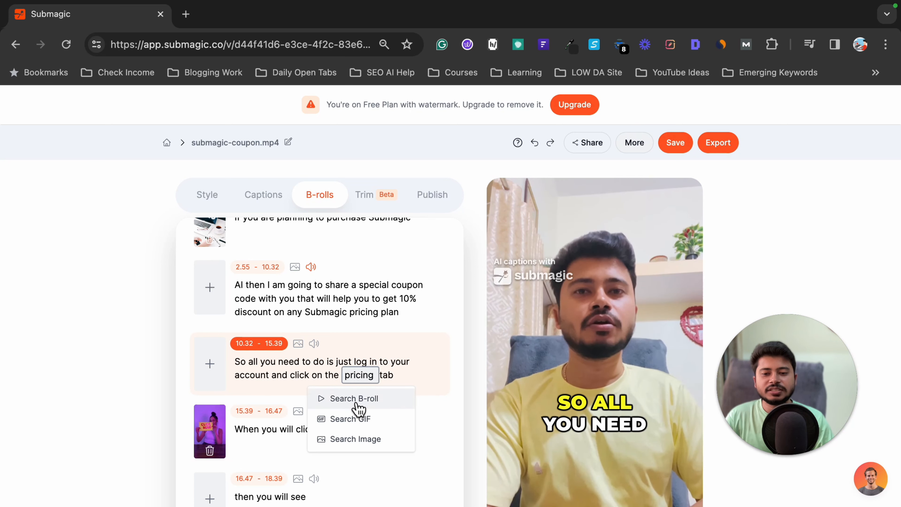
pyautogui.click(355, 399)
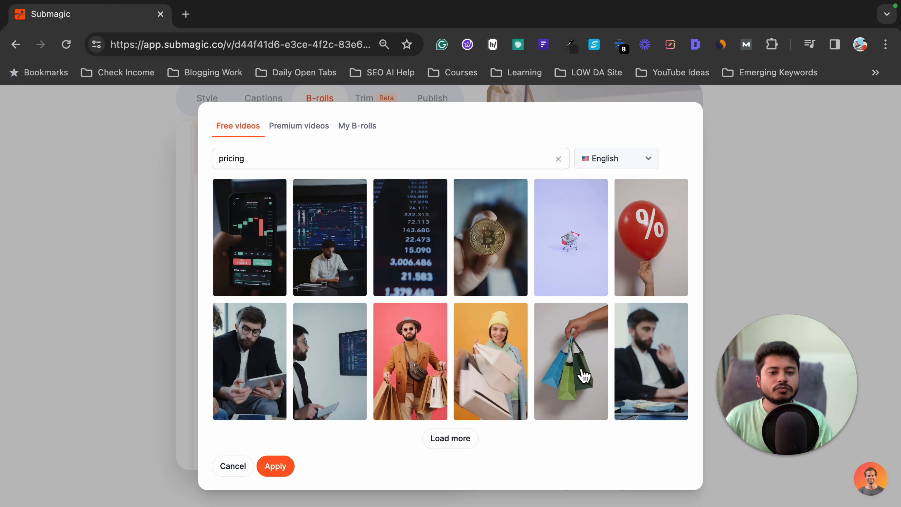
pyautogui.click(652, 358)
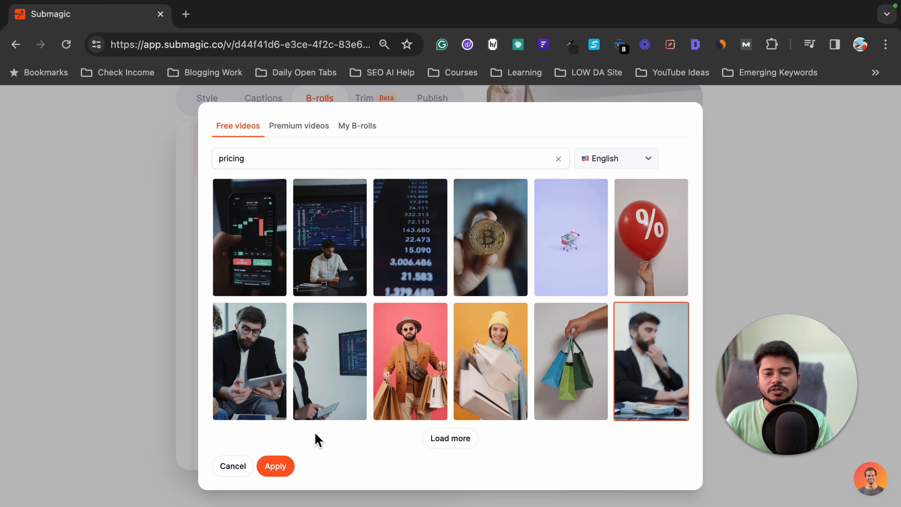
pyautogui.click(282, 468)
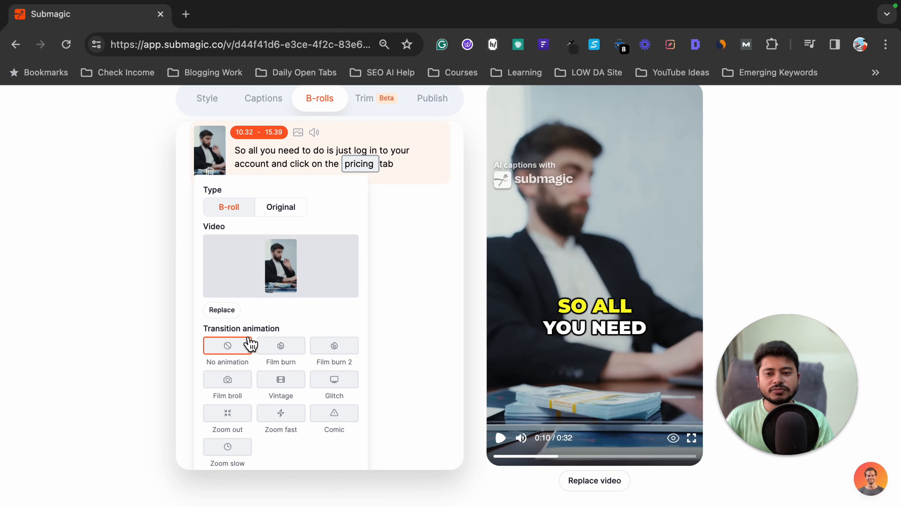
# - Try the transition animations on the suited-man B-roll one after another, from Film burn through to Zoom slow
pyautogui.click(289, 353)
pyautogui.click(349, 357)
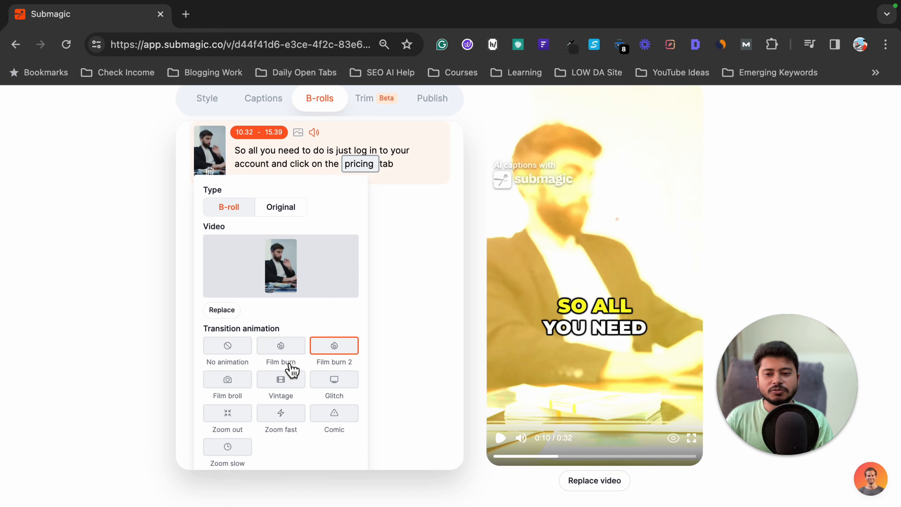
pyautogui.click(228, 380)
pyautogui.click(280, 381)
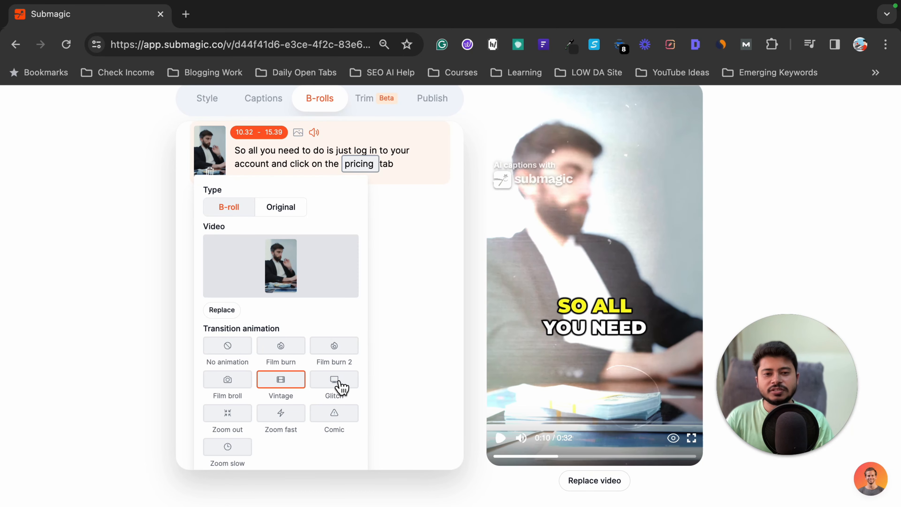
pyautogui.click(339, 385)
pyautogui.click(216, 415)
pyautogui.click(298, 416)
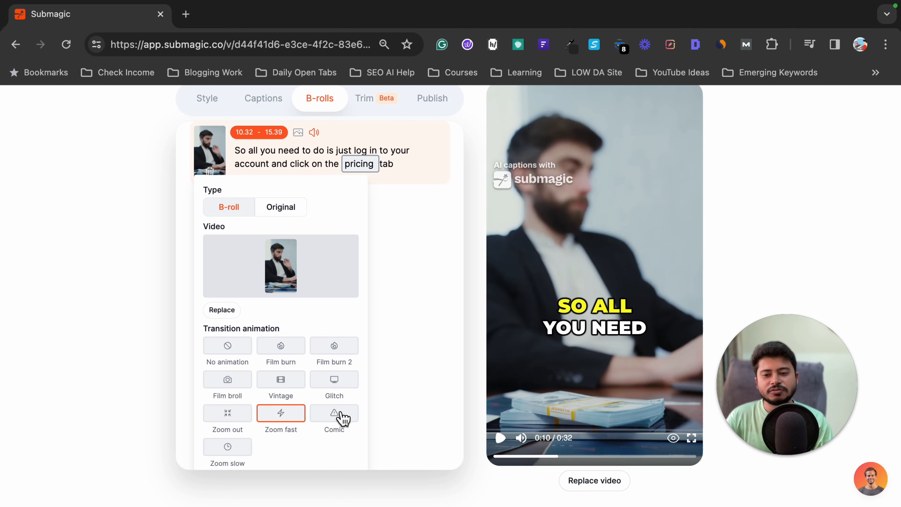
pyautogui.click(338, 415)
pyautogui.click(240, 445)
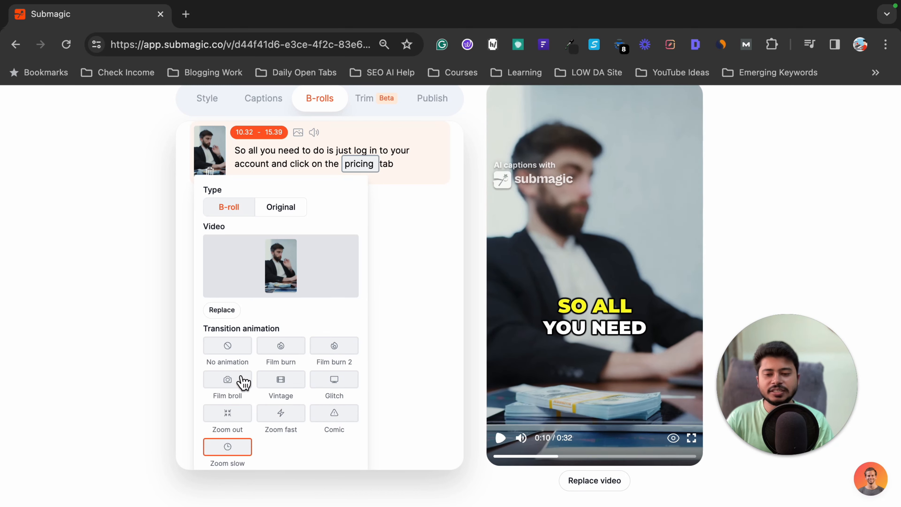
# - Set the suited-man B-roll's transition animation to Zoom out and apply it
pyautogui.click(237, 421)
pyautogui.scroll(-4, 302, 382)
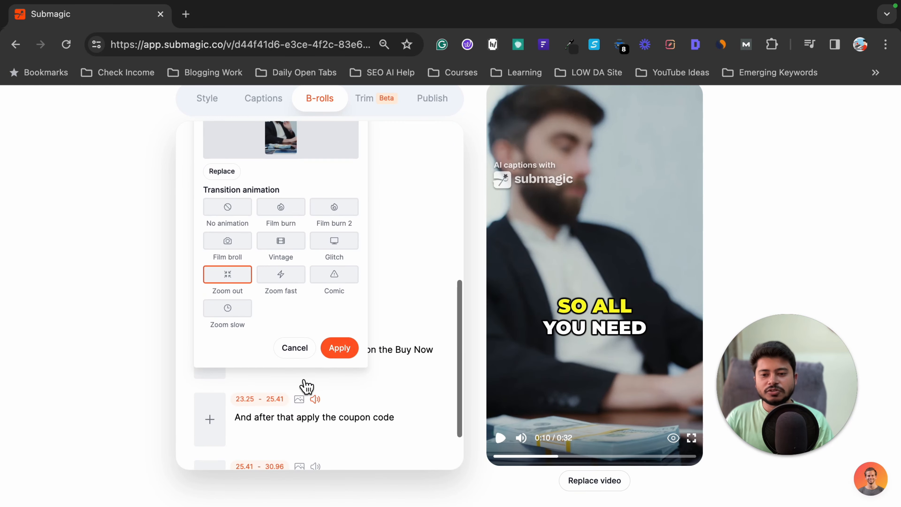
pyautogui.click(346, 359)
# - Play the segment "So all you need to do" to check the suited-man B-roll, and pause before it ends
pyautogui.scroll(2, 349, 340)
pyautogui.scroll(6, 349, 337)
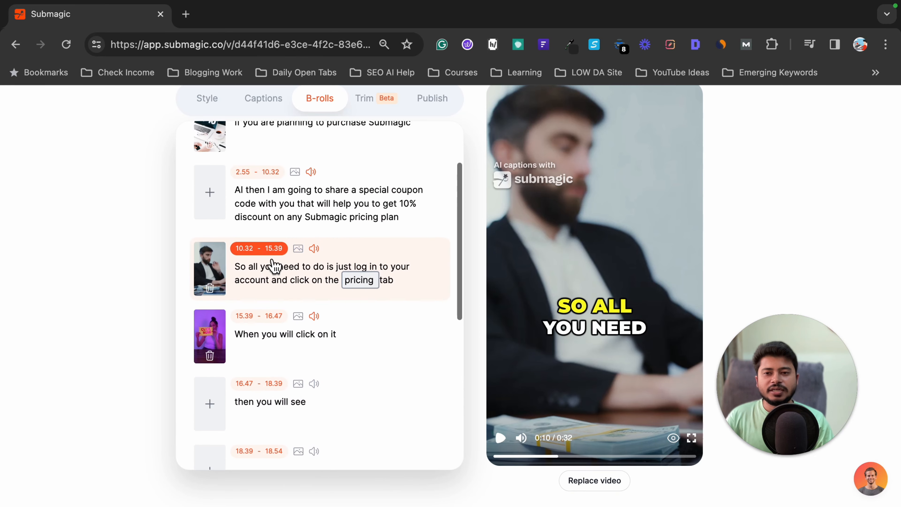
pyautogui.click(501, 438)
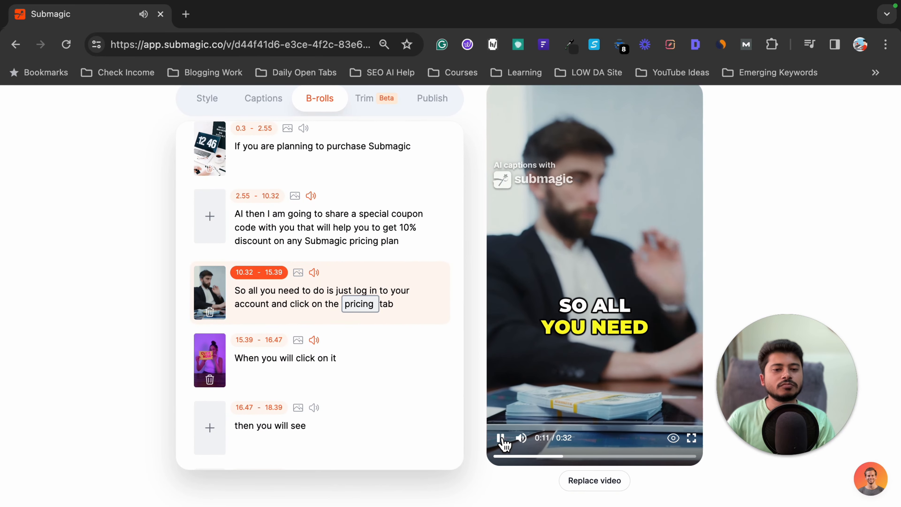
pyautogui.click(501, 439)
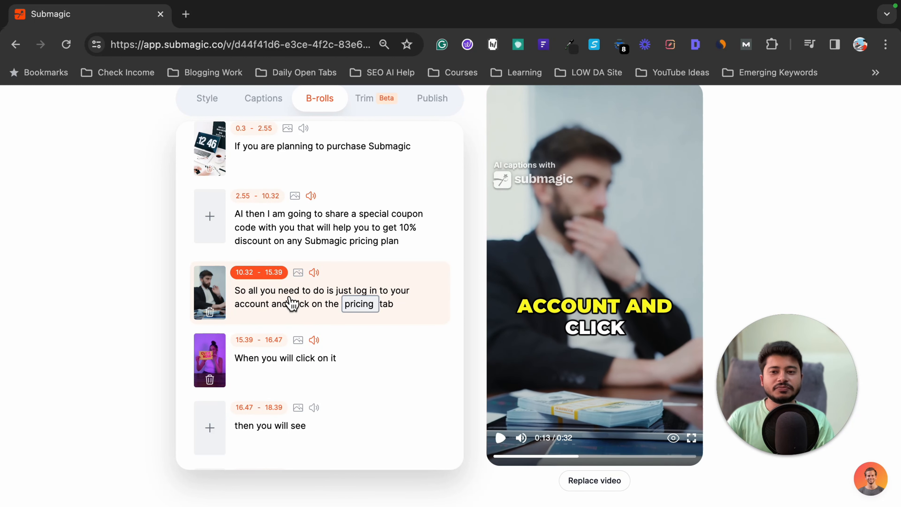
# - Select the word "click" in the segment about the Buy Now button, dismiss its search options, and open the segment's B-roll settings
pyautogui.scroll(-10, 356, 368)
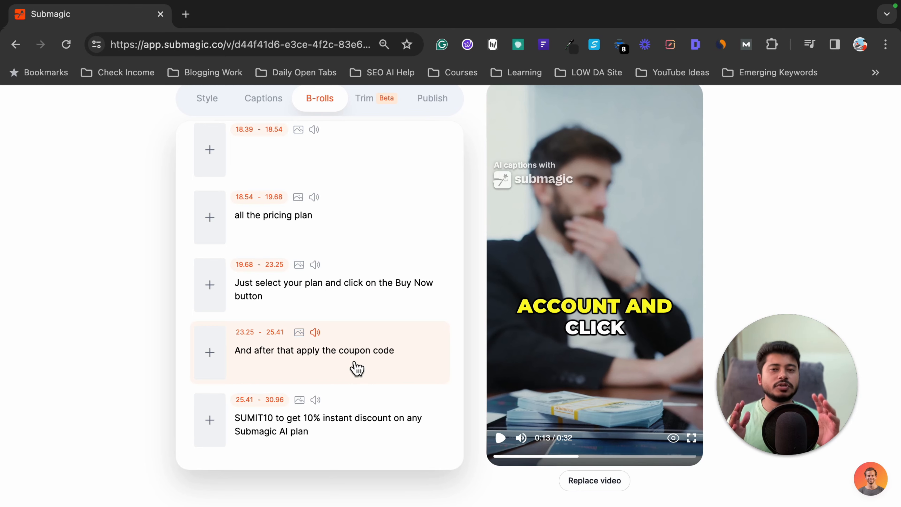
pyautogui.click(362, 286)
pyautogui.click(69, 291)
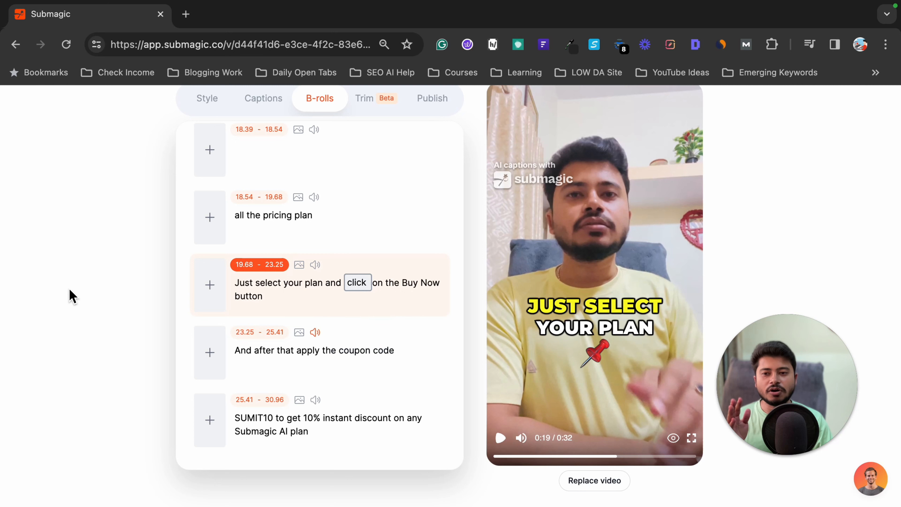
pyautogui.click(219, 290)
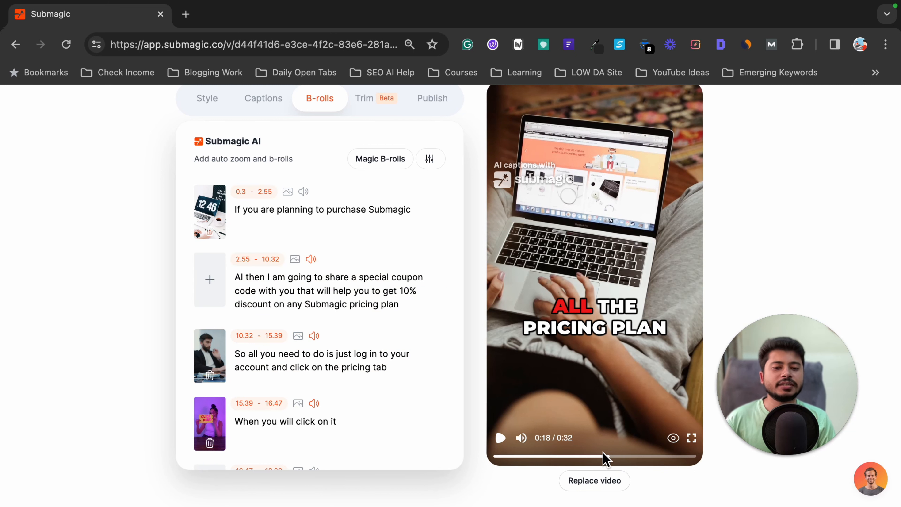
# - Return the playhead to the start, play the video with its B-rolls, and look over the segment list
pyautogui.moveTo(607, 456); pyautogui.dragTo(472, 454)
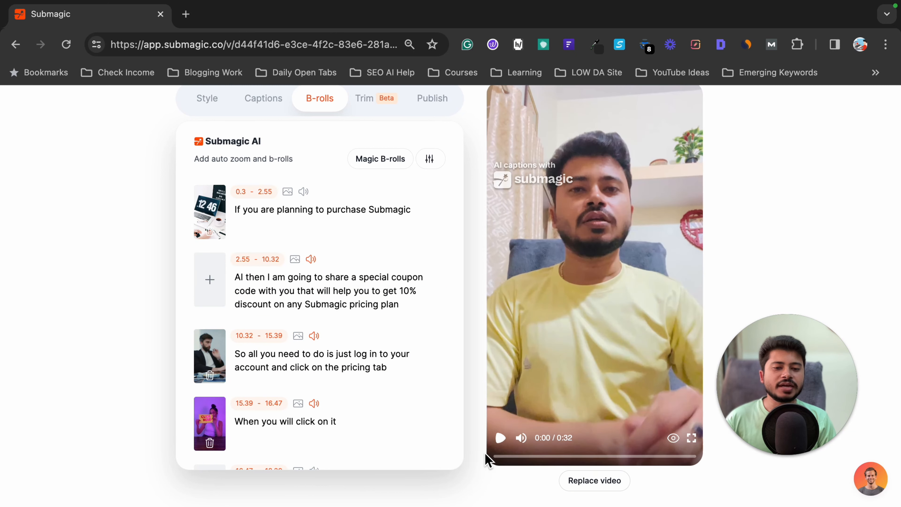
pyautogui.click(500, 439)
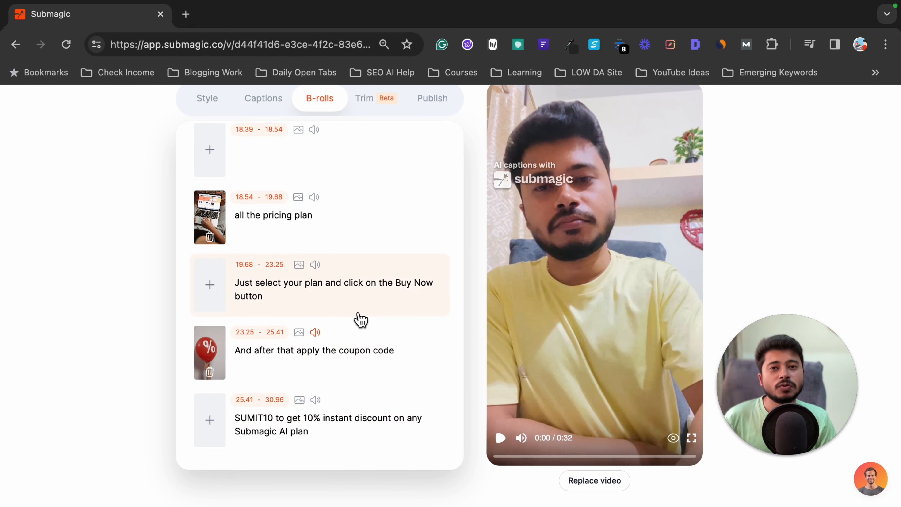
pyautogui.scroll(15, 361, 319)
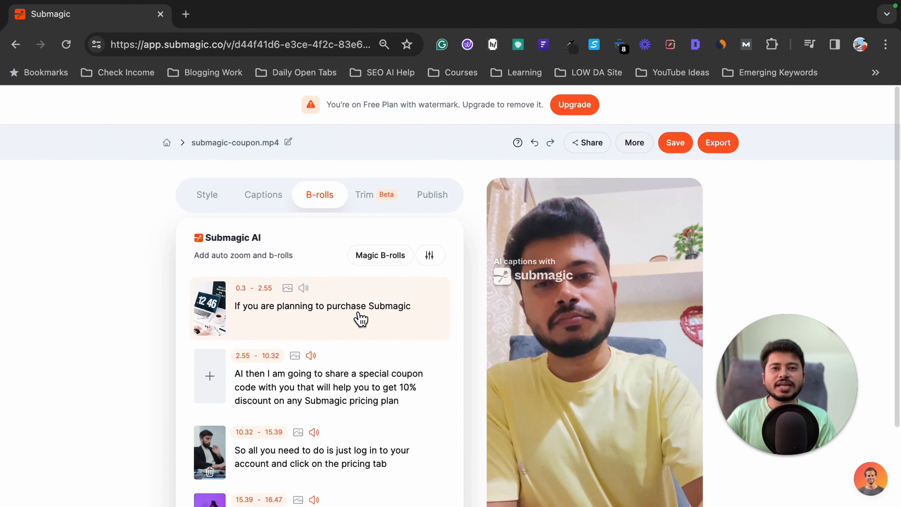